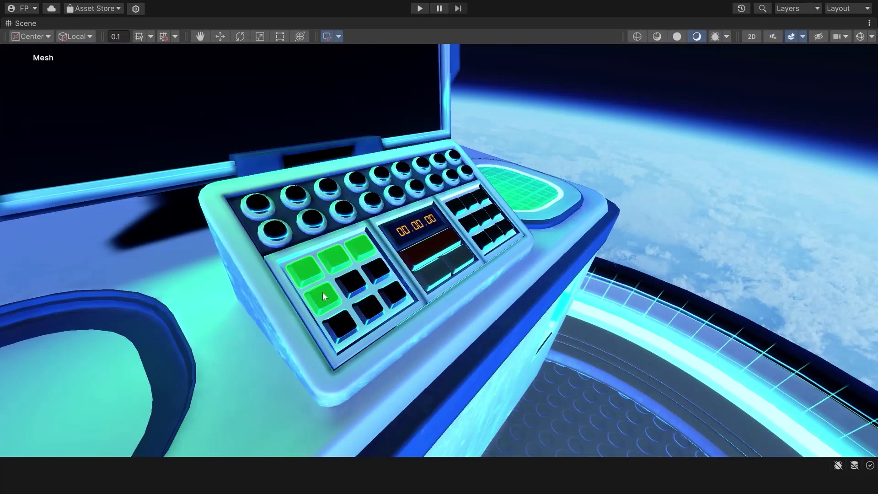
- Select the console keys and raise them upward along the Y axis with the Move tool
click(339, 293)
key(w)
drag(402, 279, 457, 171)
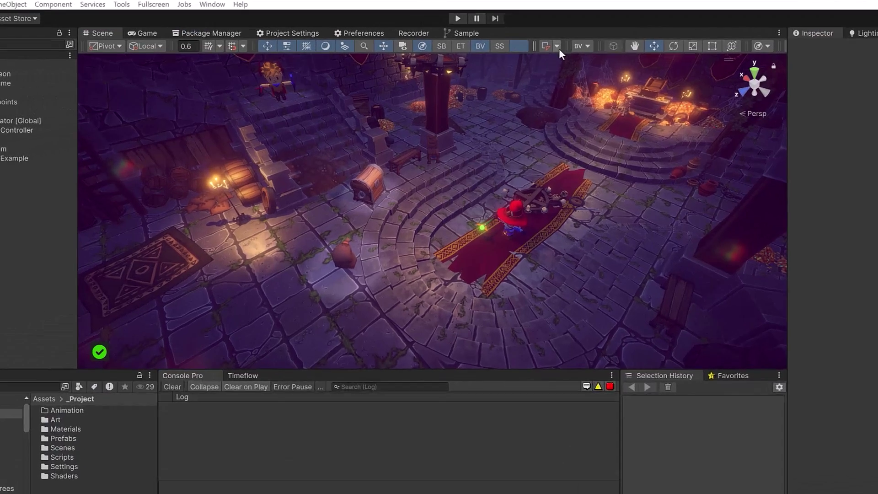
- Enable Smart Selection in the Scene toolbar and sweep-select the stair pieces
click(503, 50)
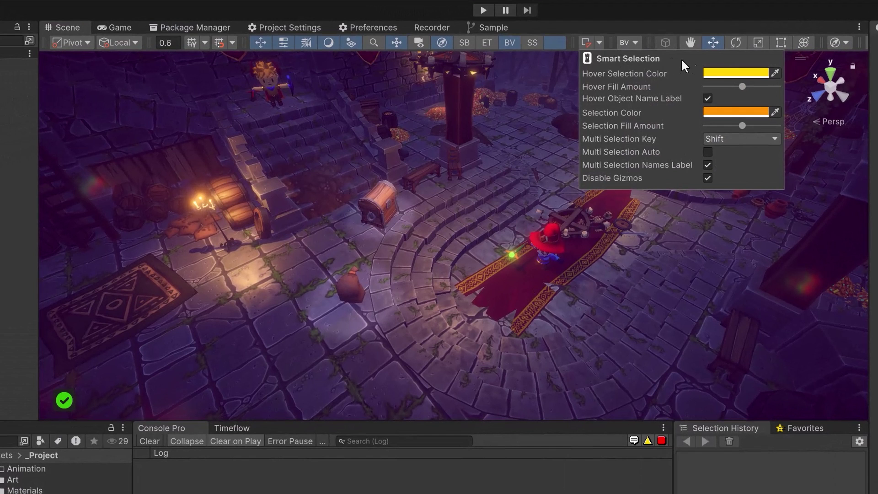
click(585, 42)
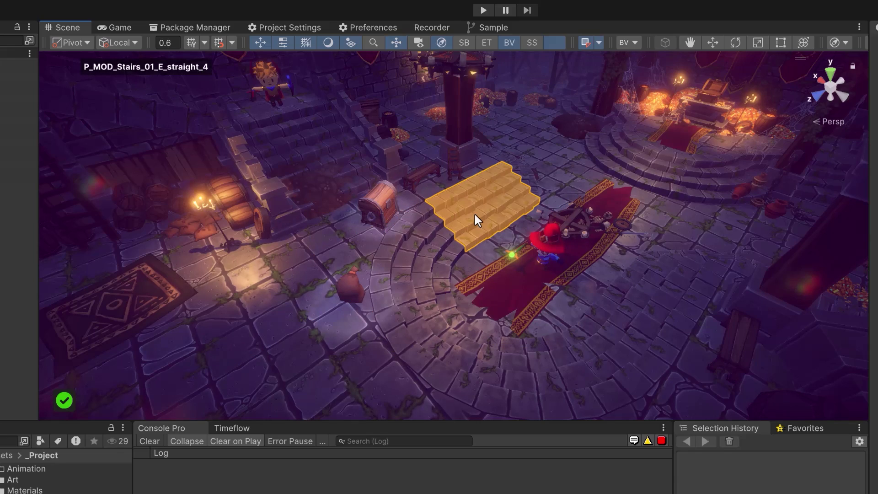
mouse_move(475, 215)
mouse_down()
mouse_move(430, 250)
mouse_move(474, 347)
mouse_up()
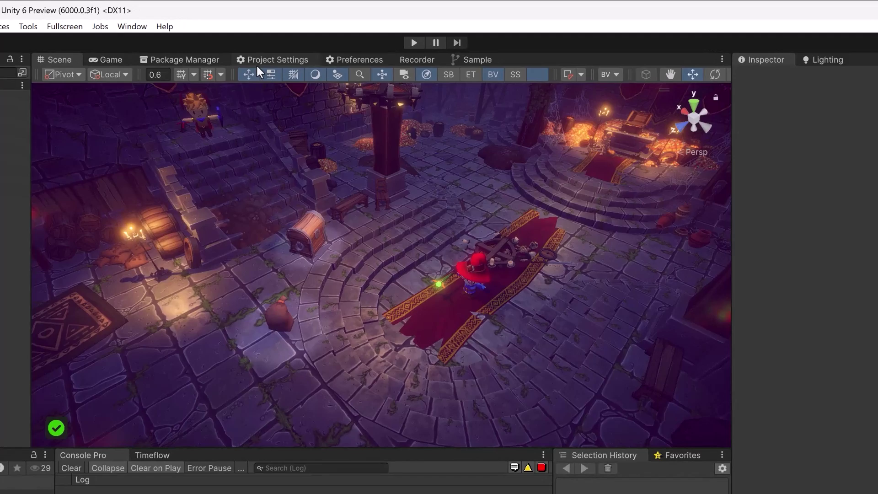
click(318, 42)
click(83, 450)
scroll(122, 419, down, 1)
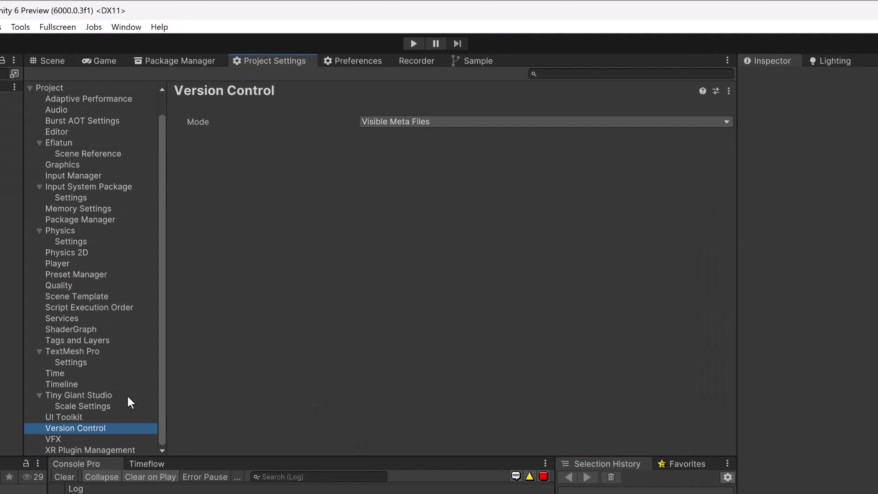
click(435, 121)
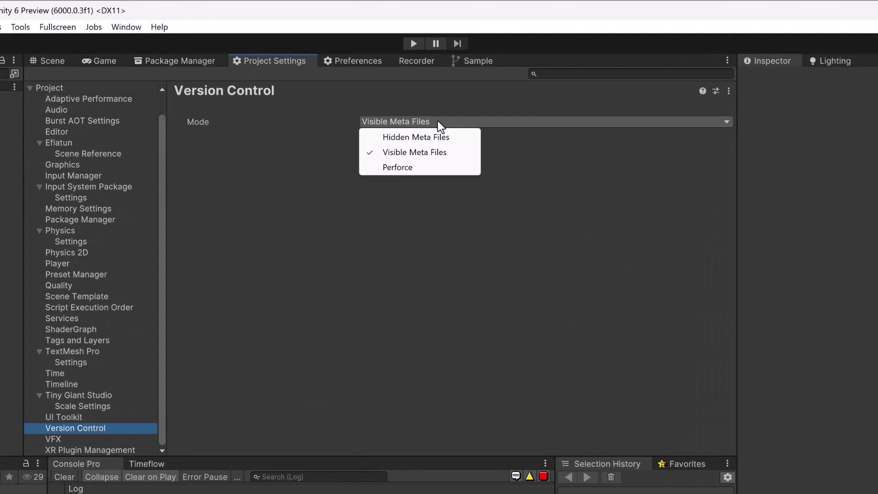
click(436, 153)
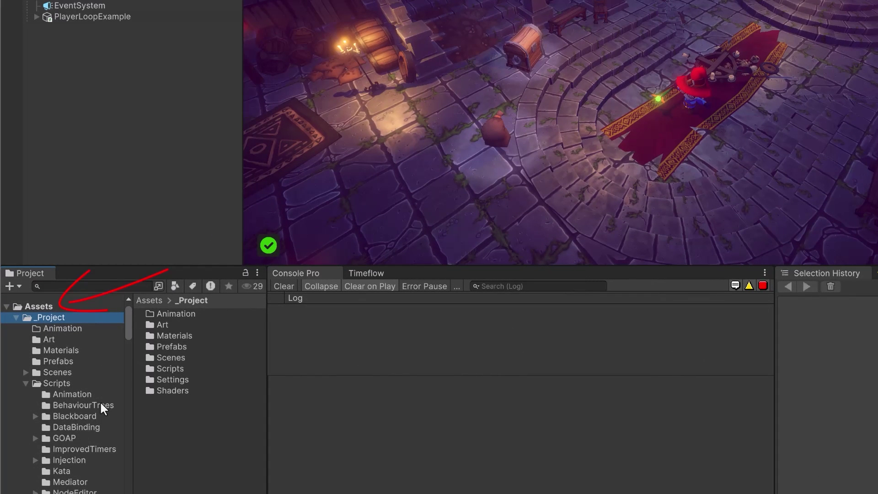
- Select the ImprovedTimers folder in the Project window and bring up its context menu
click(48, 450)
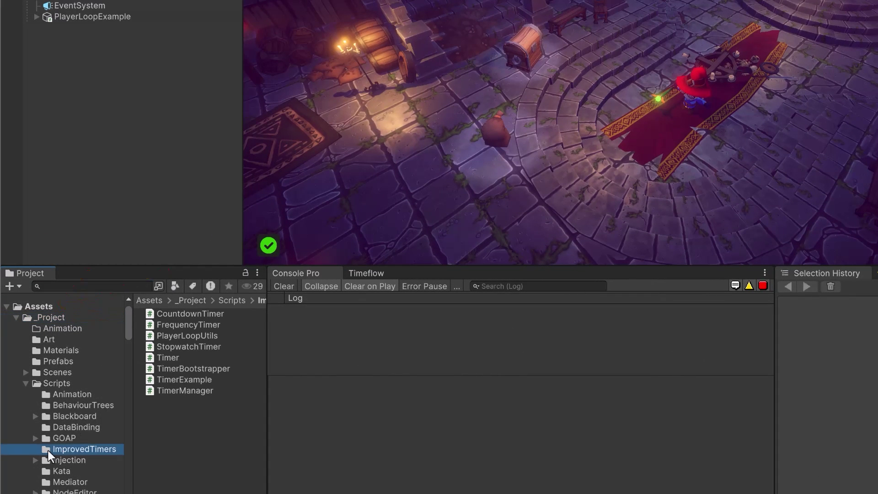
right_click(48, 451)
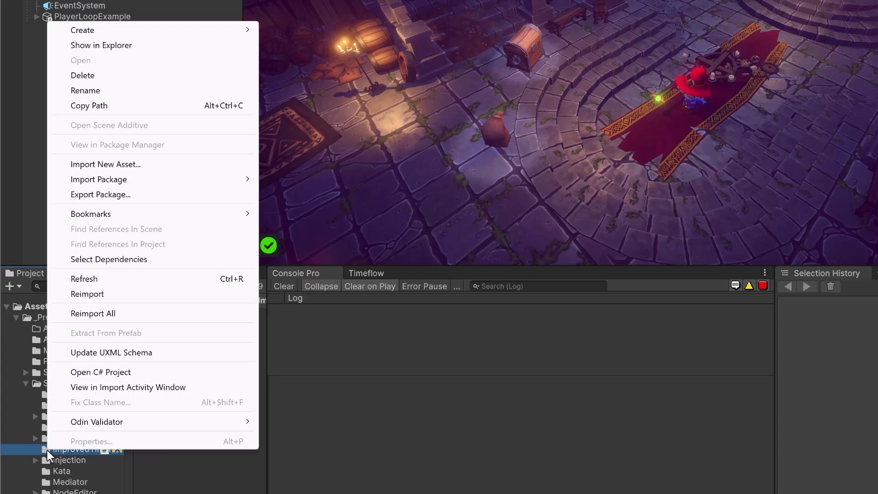
- Export the folder as 'ImprovedTimers', without dependencies or TimerExample.cs
click(165, 195)
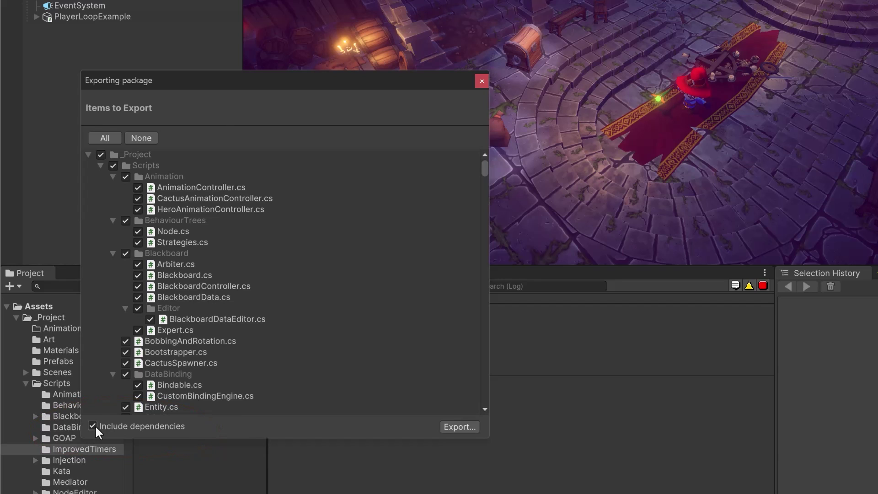
click(92, 425)
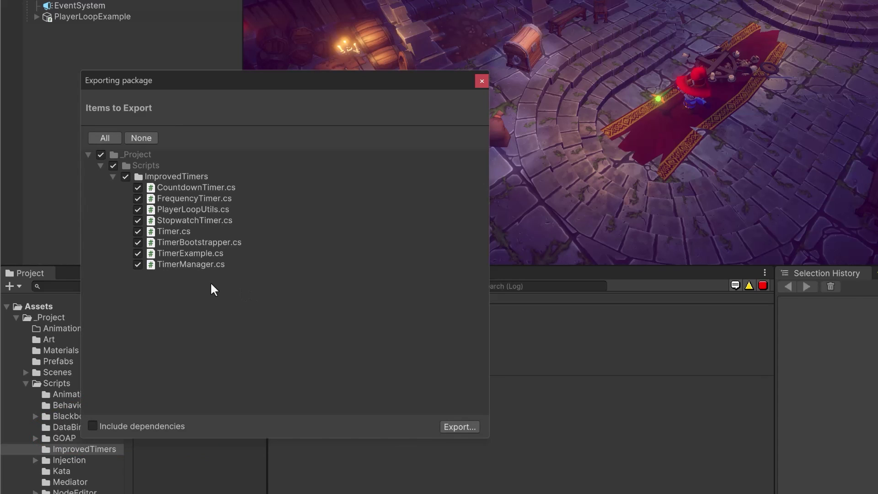
click(137, 254)
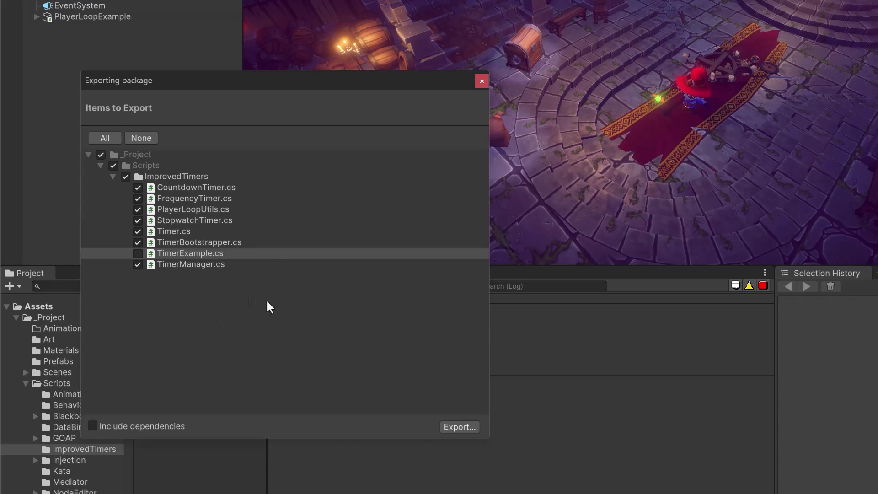
click(453, 427)
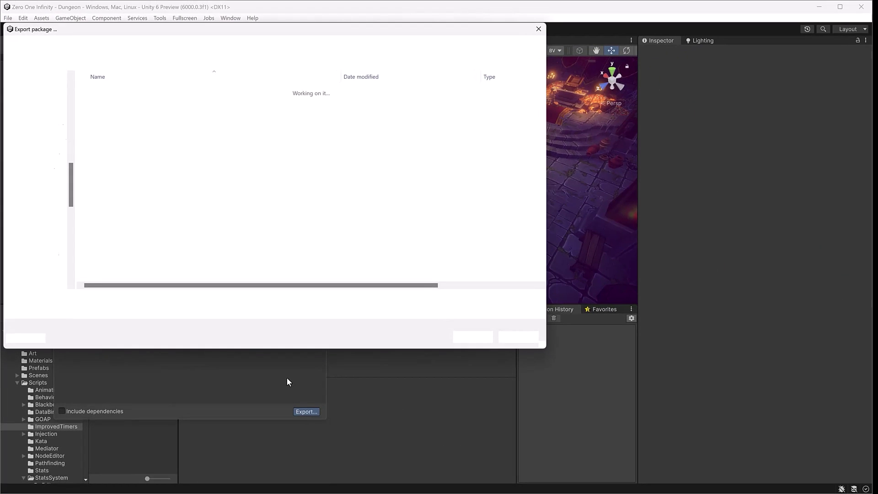
text(ImprovedTimers)
click(469, 339)
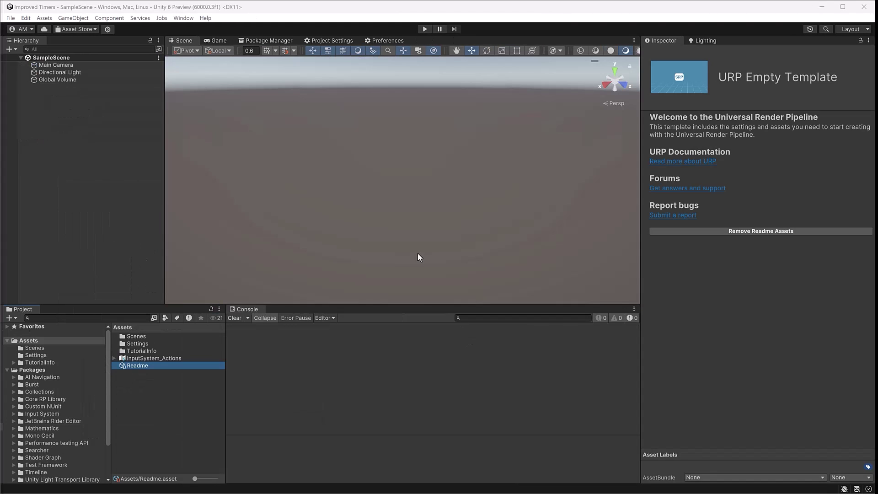
- Import ImprovedTimers.unitypackage as a custom package into Assets, including all timer scripts
click(46, 342)
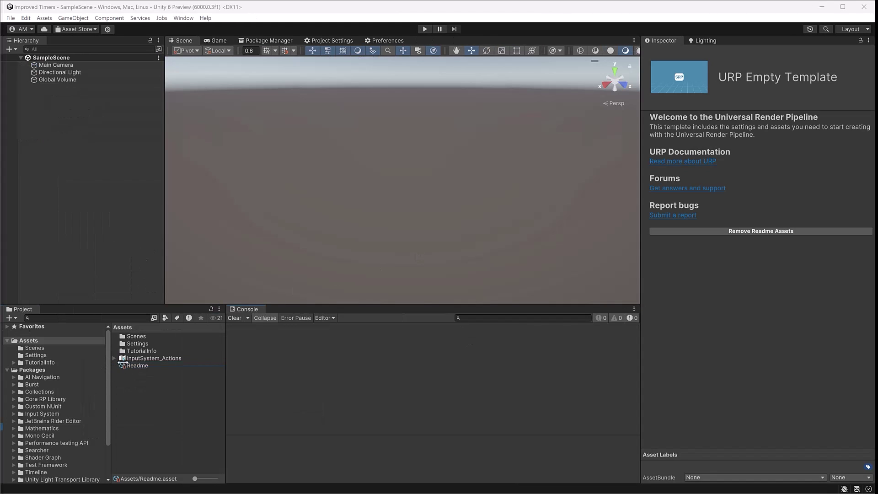
right_click(52, 341)
mouse_move(112, 191)
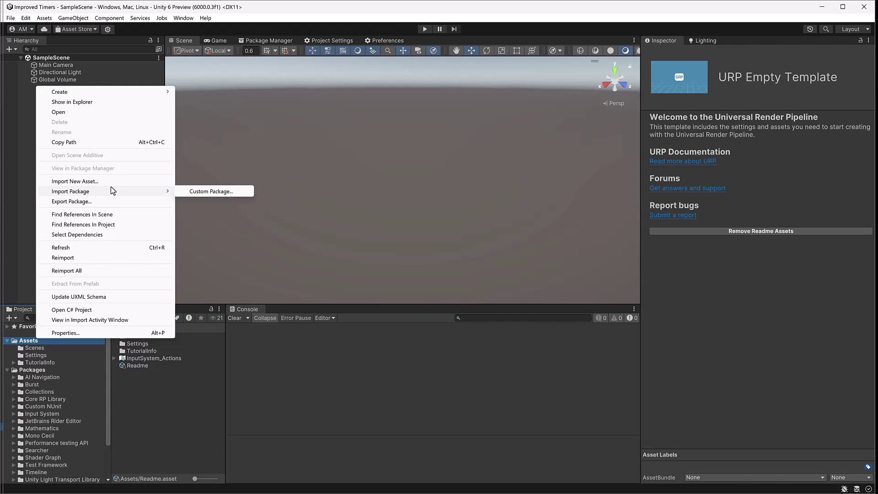
click(198, 191)
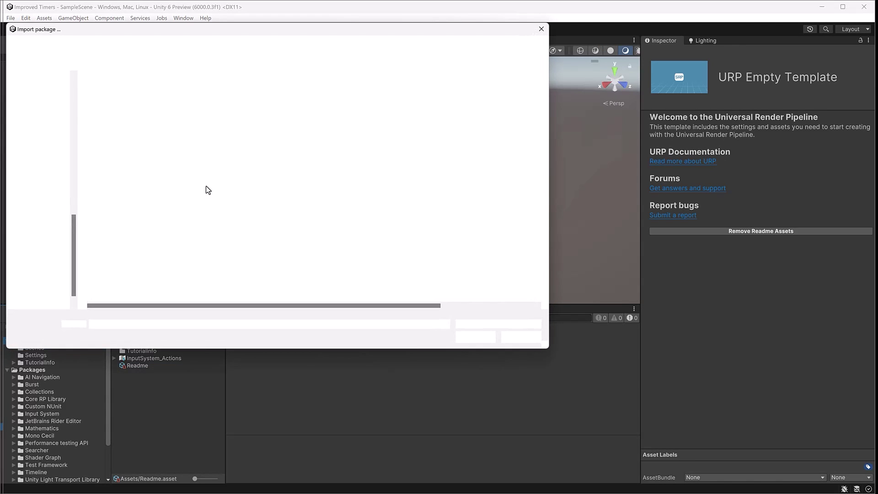
click(213, 92)
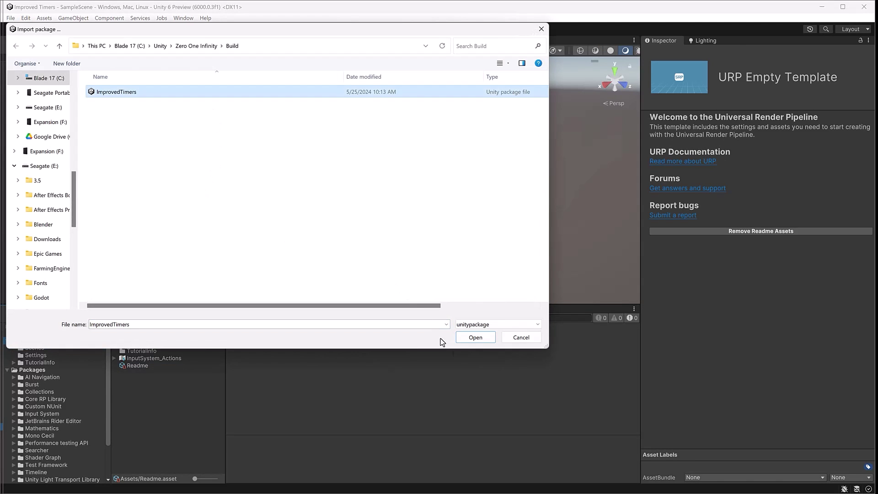
click(476, 337)
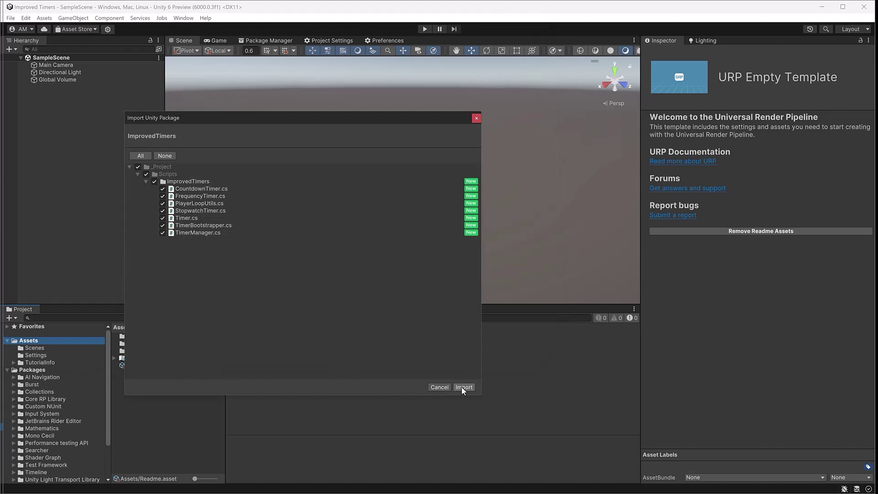
click(463, 387)
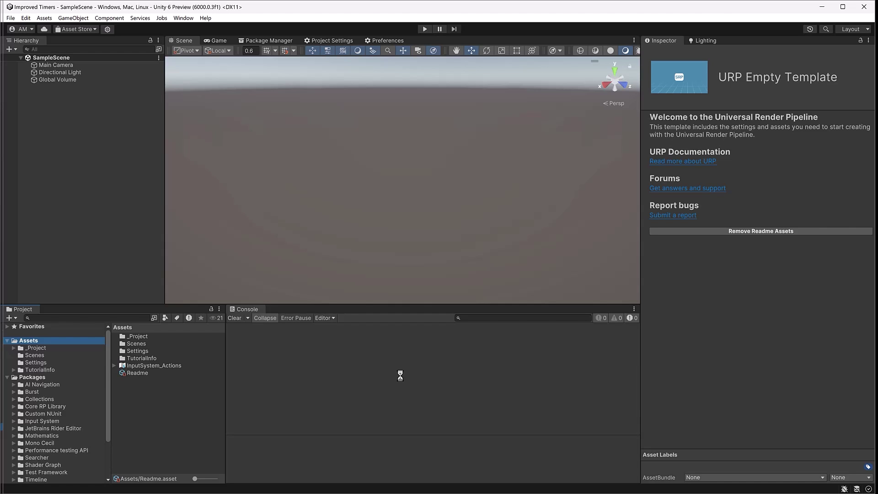
- Expand _Project > Scripts > ImprovedTimers in the Project window to show the imported scripts
click(14, 349)
click(20, 355)
click(48, 363)
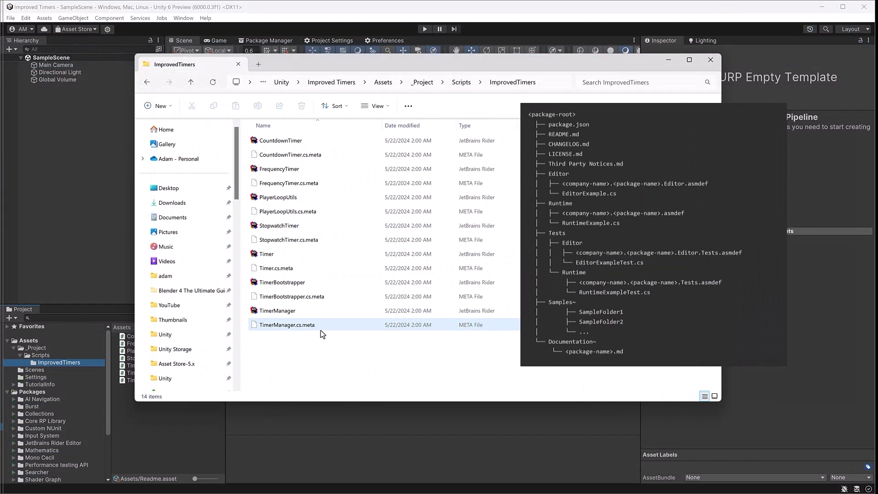
- Select all 14 files in the ImprovedTimers folder, delete them, and open the empty folder's context menu
click(338, 329)
key(ctrl+a)
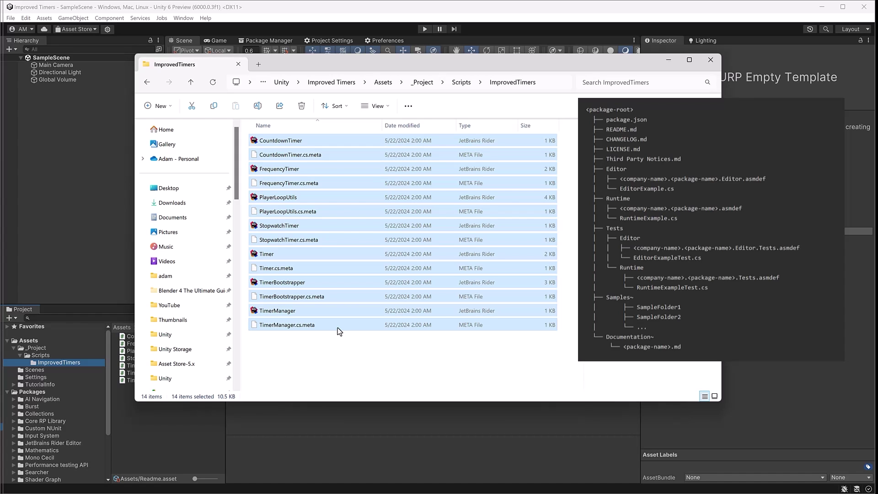
key(Delete)
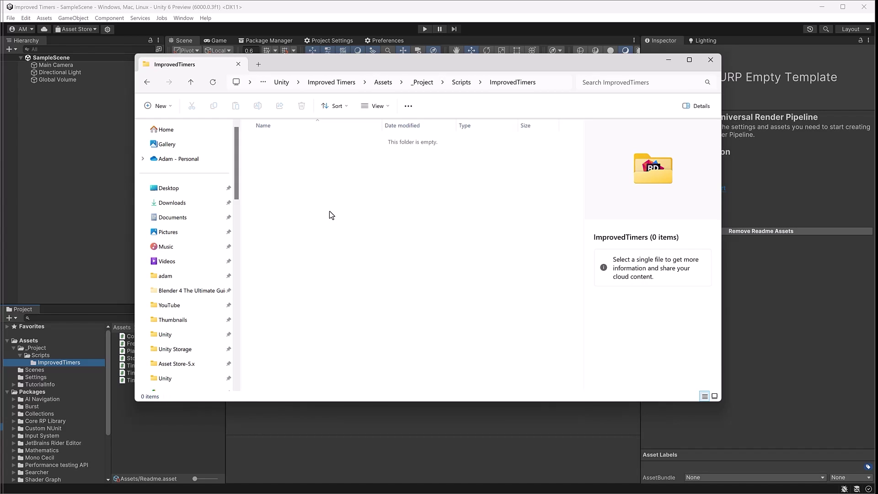
right_click(330, 212)
- Open Git Bash here, run git init, and add the GitHub repository as the origin remote
click(371, 316)
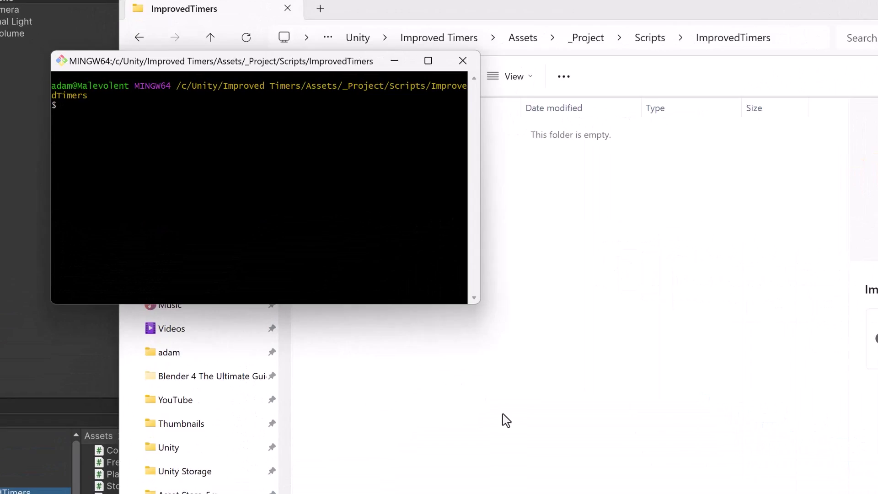
text(git init)
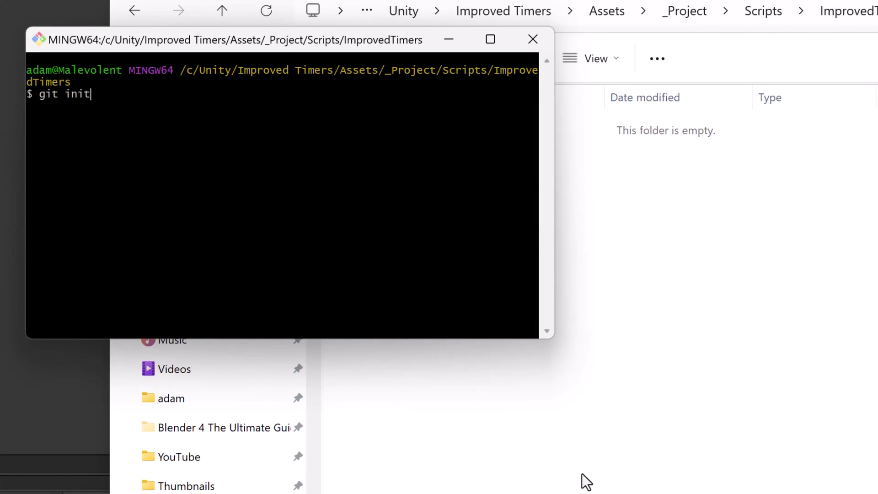
key(Return)
text(git remote add origin)
text(https://github.com/adammyhre/Unity-Improved-Timers.git)
key(Return)
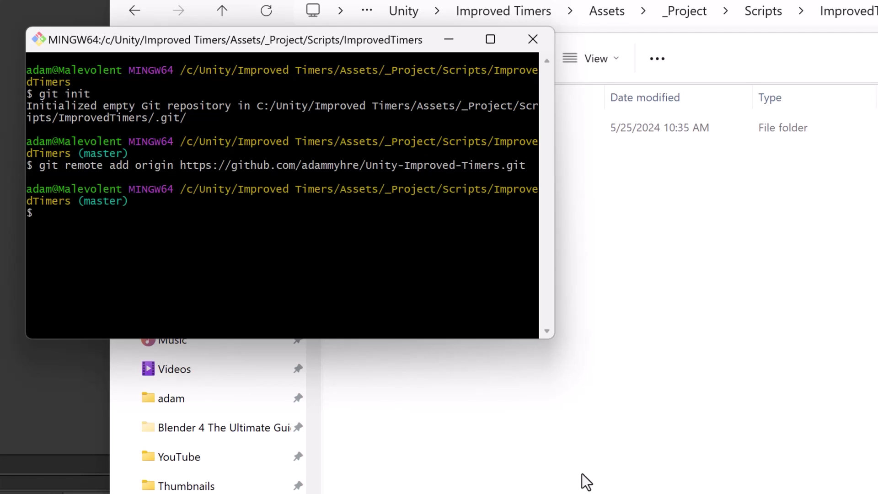
- Fetch the remote, clear the screen, and check out master tracking origin/master
text(git fetch)
key(Return)
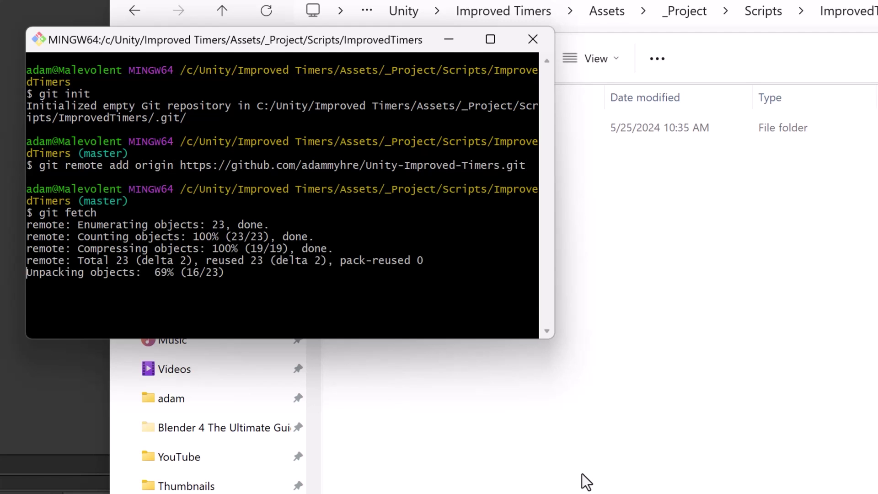
text(clear)
key(Return)
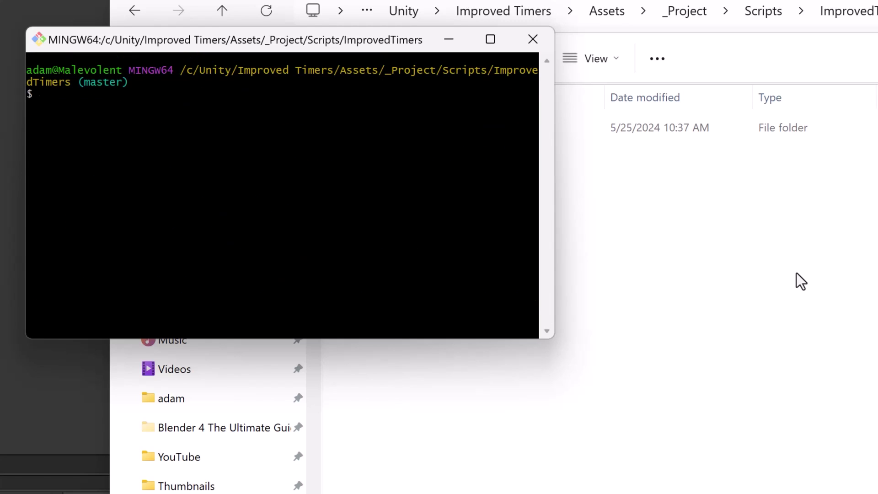
text(git checkout -b master )
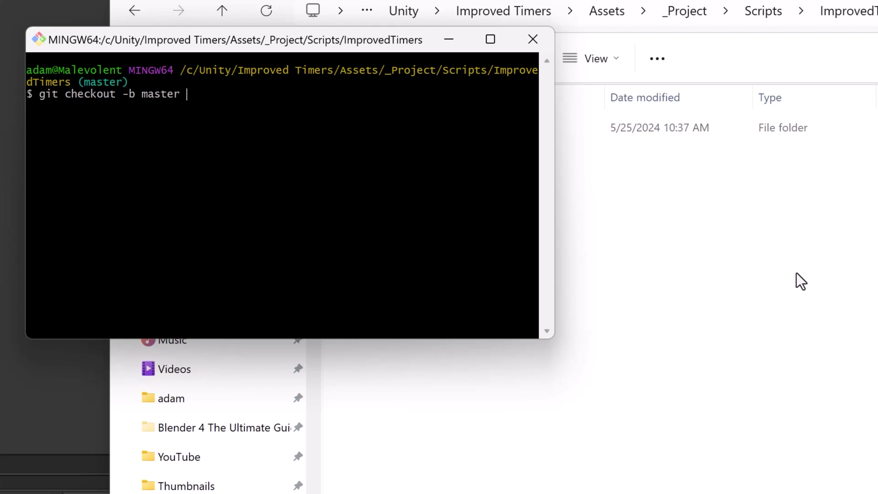
text(origin/master)
key(Return)
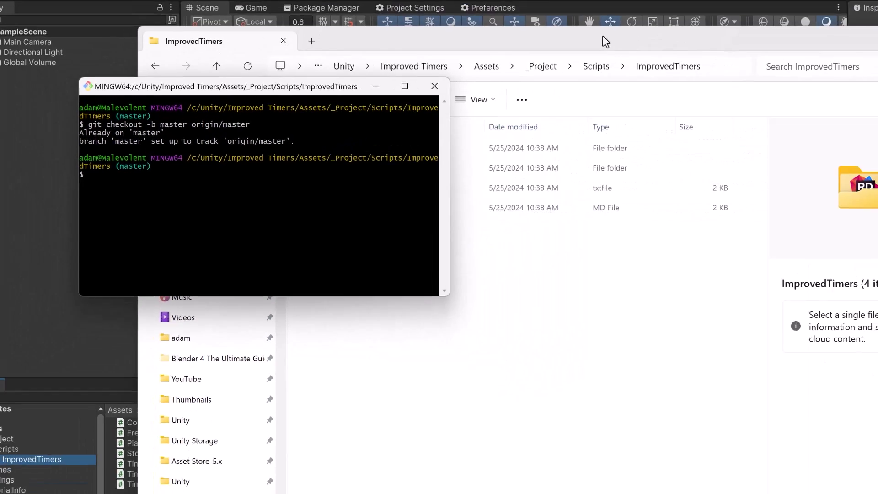
- Create a new folder named Runtime in the repository root
click(526, 73)
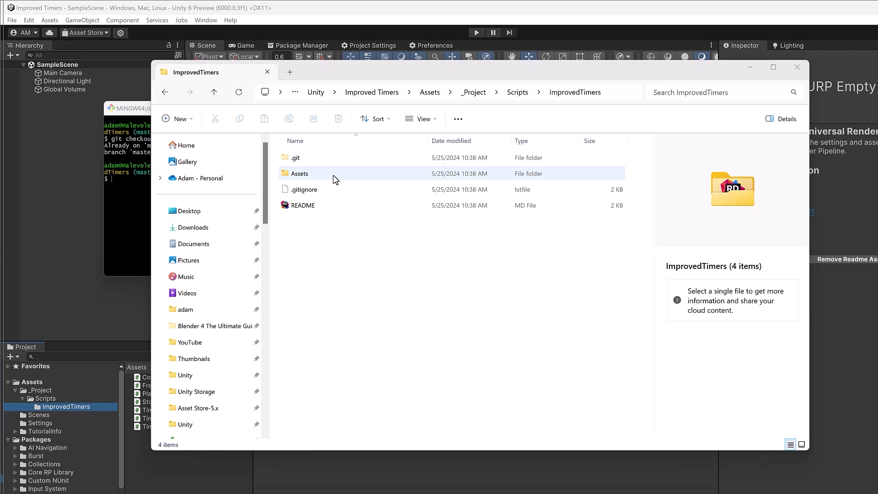
right_click(367, 253)
mouse_move(468, 333)
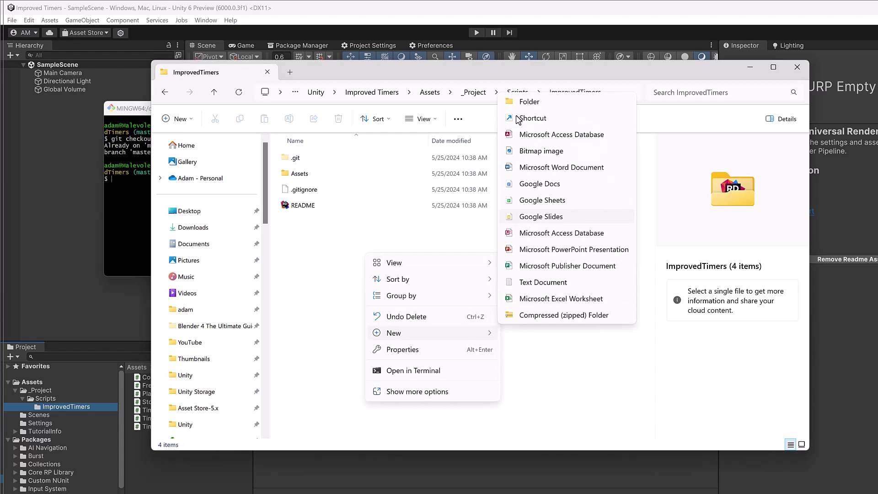
click(522, 102)
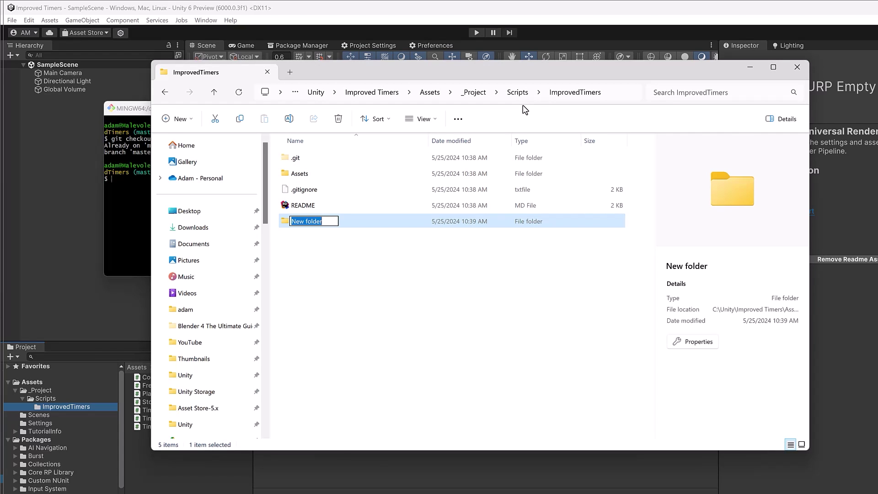
text(Runtime)
key(Return)
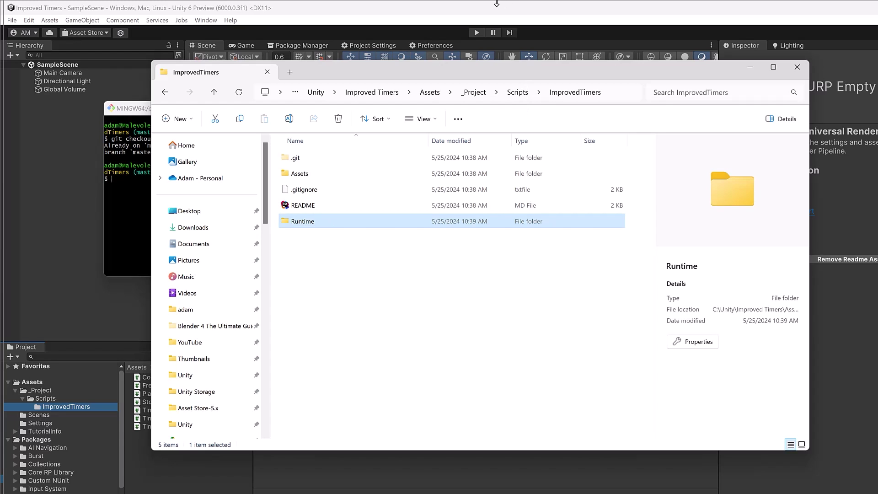
- Move the 14 timer scripts from Assets/_Project/Scripts/ImprovedTimers into Runtime
click(346, 173)
double_click(346, 173)
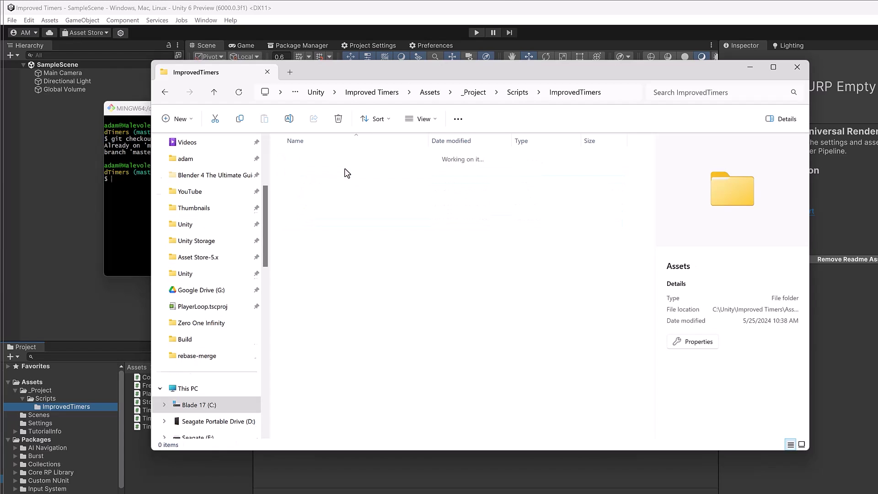
double_click(329, 161)
click(331, 160)
double_click(333, 162)
double_click(332, 160)
key(ctrl+a)
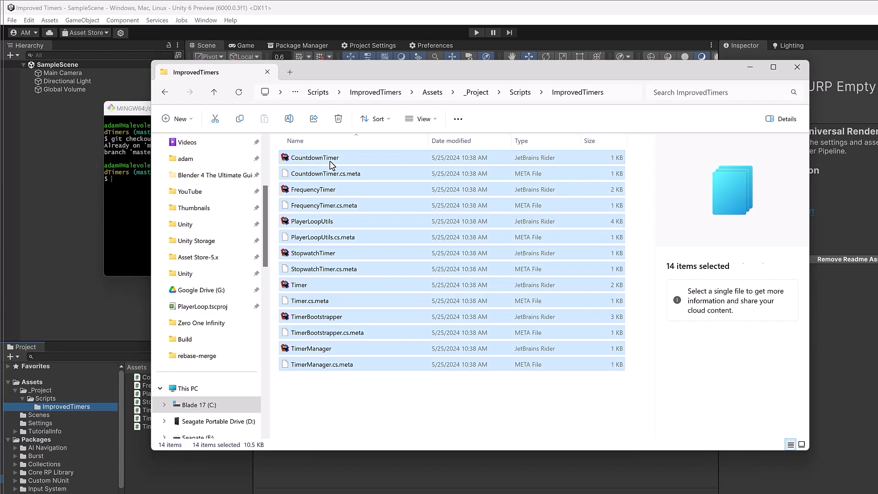
click(375, 91)
double_click(334, 191)
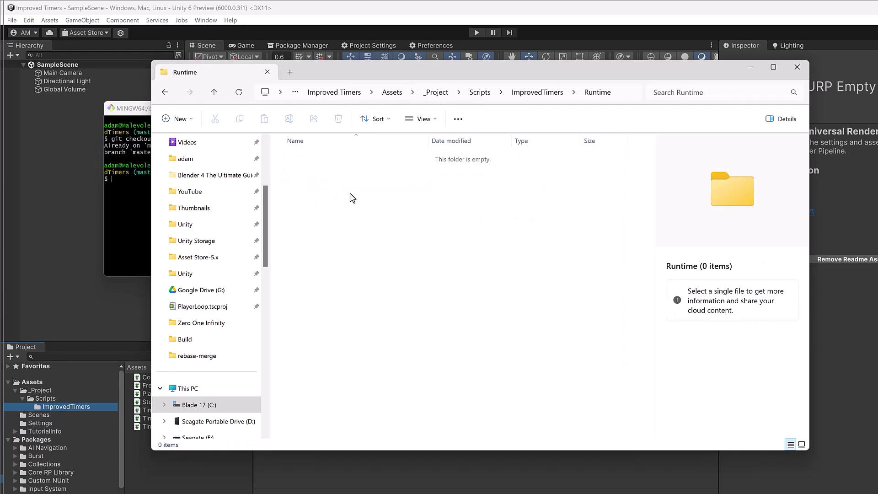
key(ctrl+v)
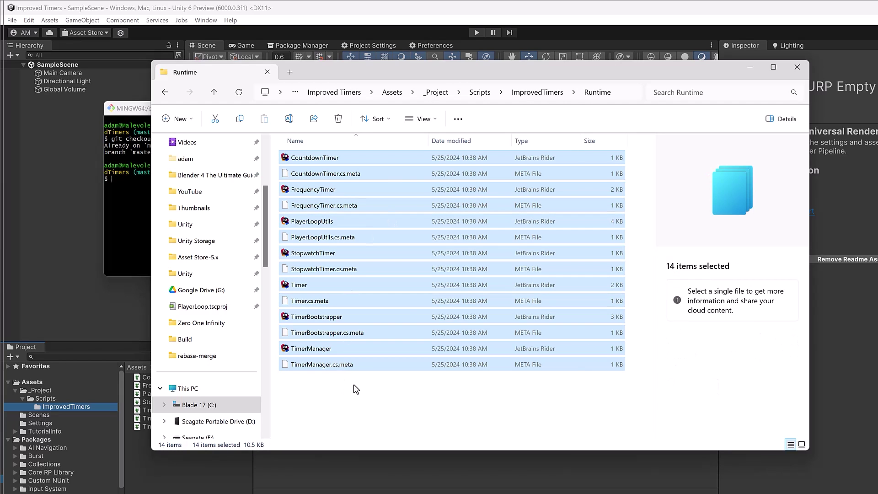
- Delete the old Assets folder and the .gitignore file from the repository root
click(530, 94)
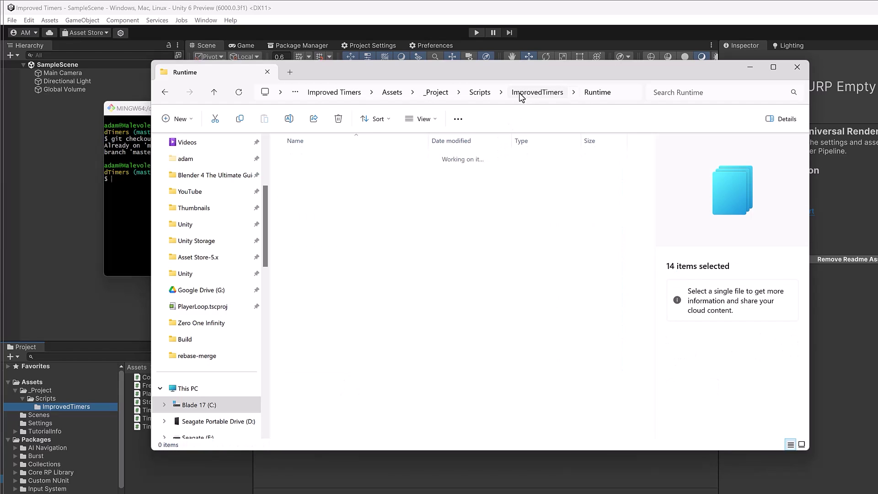
click(364, 174)
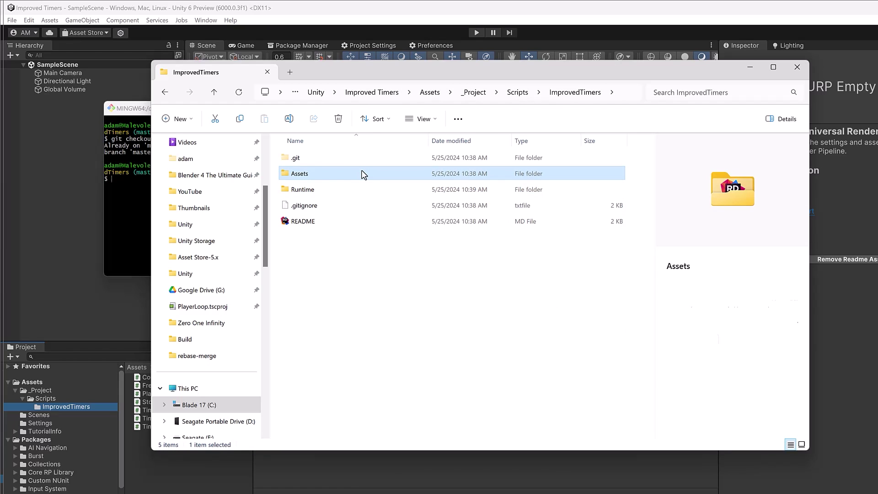
key(Delete)
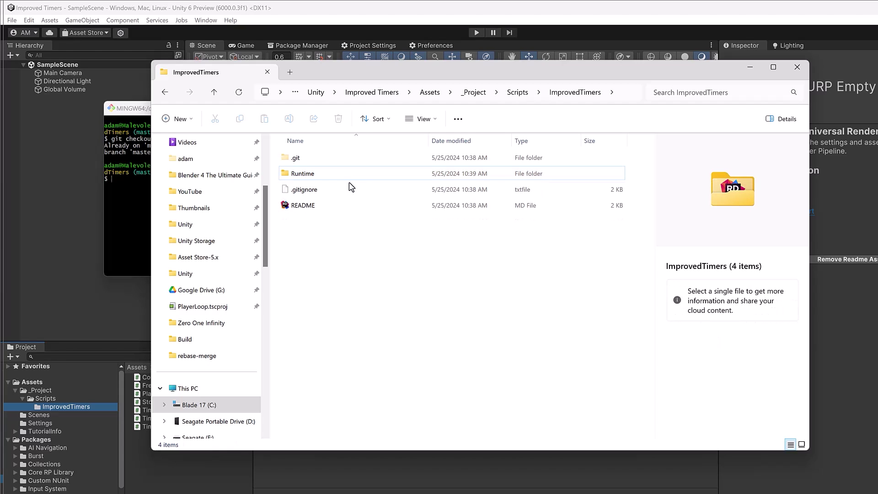
click(349, 187)
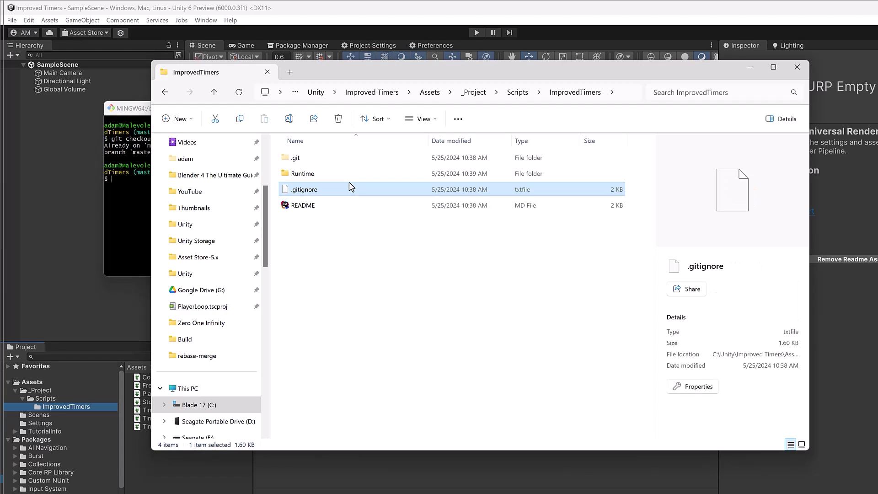
key(Delete)
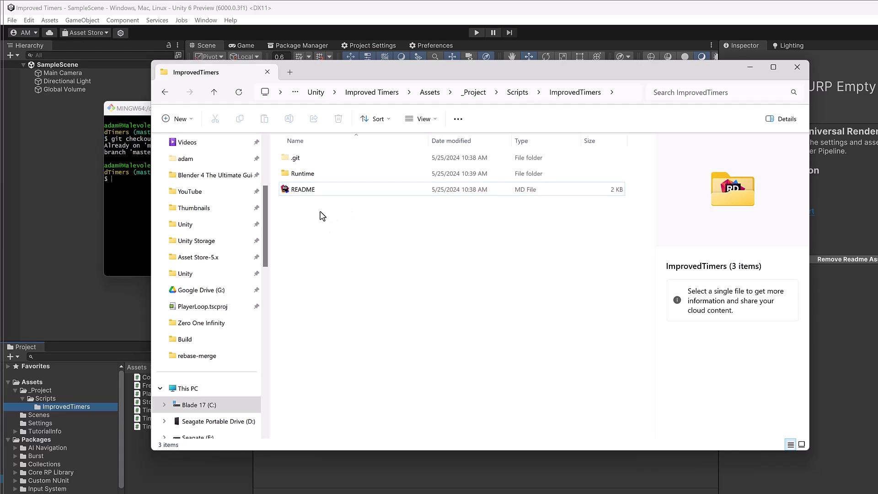
- Create empty LICENSE.md, CHANGELOG.md and package.json files with echo, then clear the terminal
click(127, 191)
text(e)
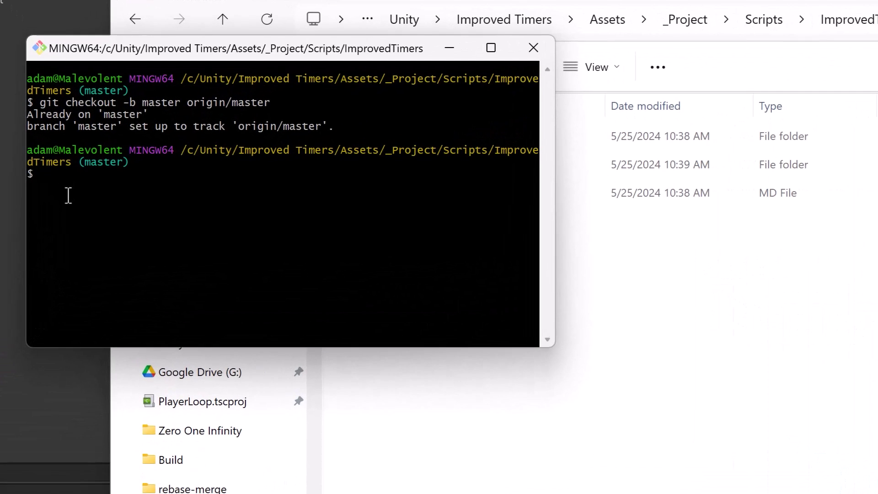
text(cho > LICENSE.md)
key(Return)
text(echo > C)
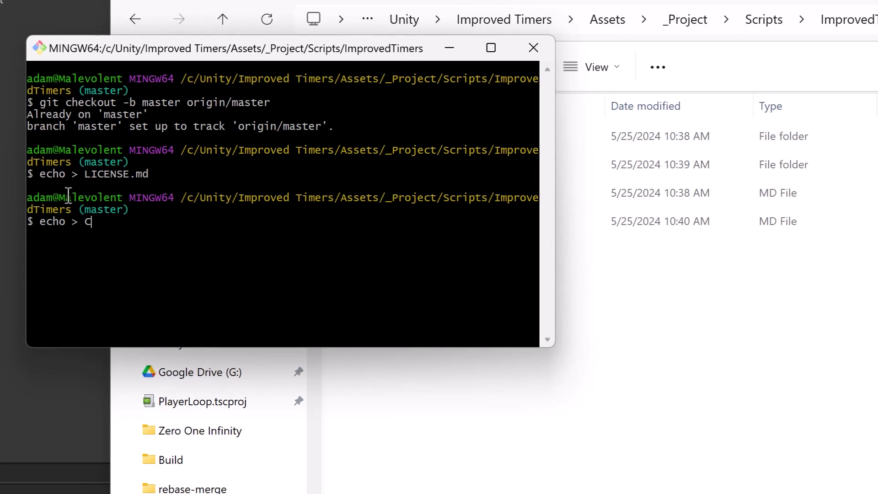
text(HANGELOG.md)
key(Return)
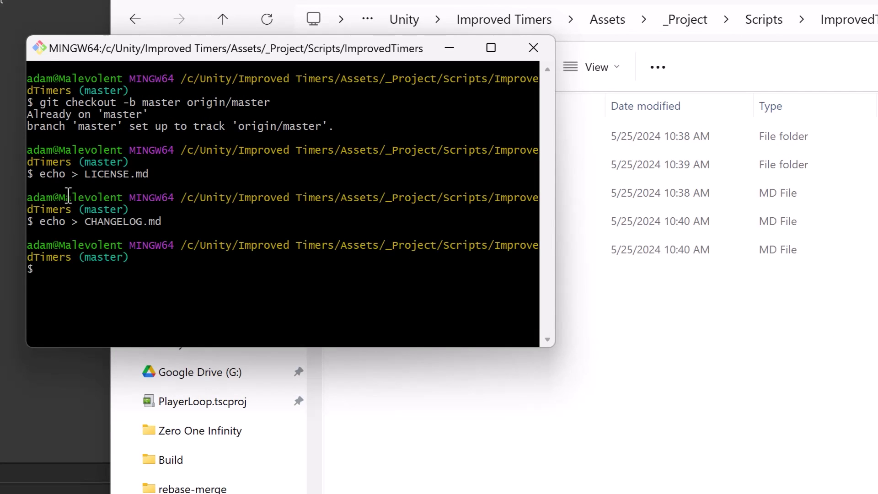
text(echo > package.json)
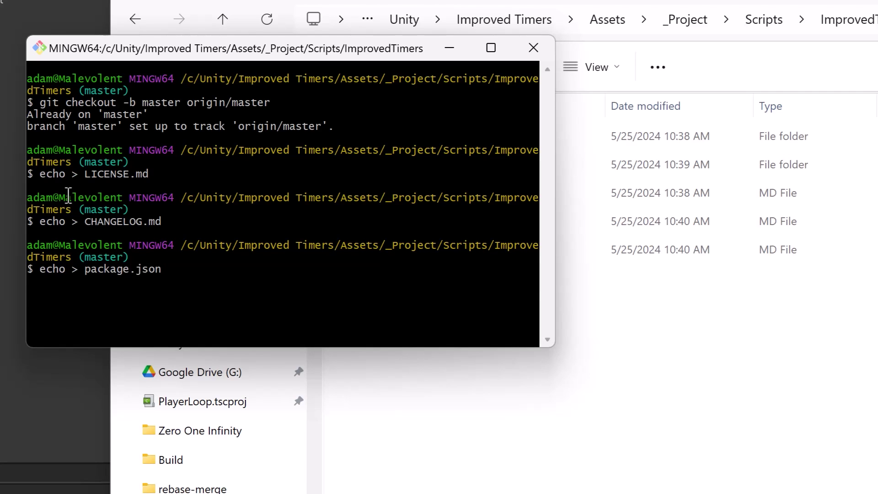
key(Return)
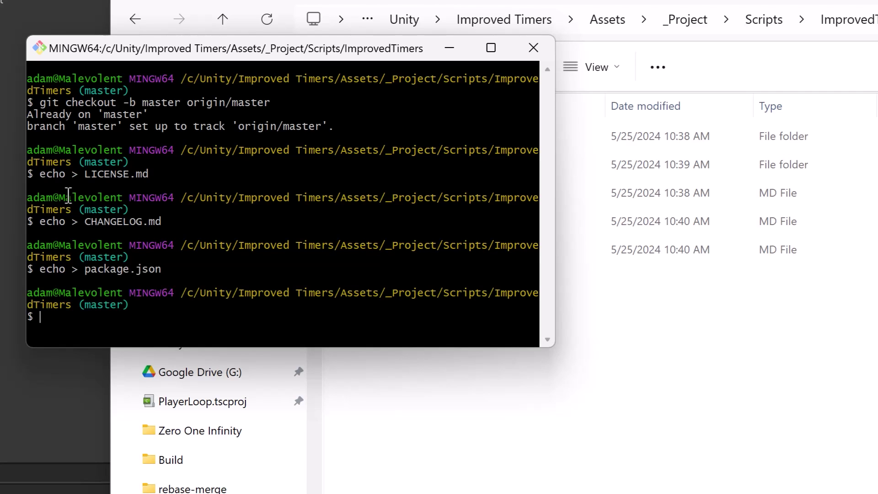
text(clear)
key(Return)
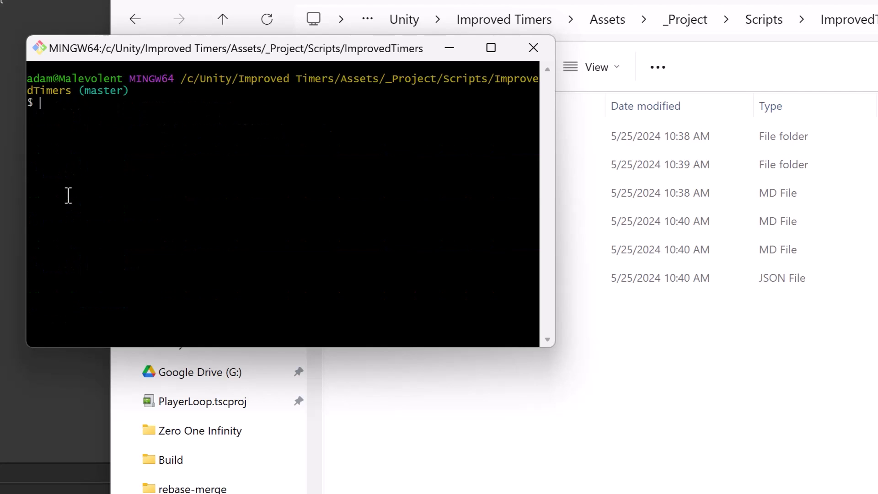
- Check git status, stage everything with git add ., recheck status, and enlarge the terminal
text(git st)
key(Return)
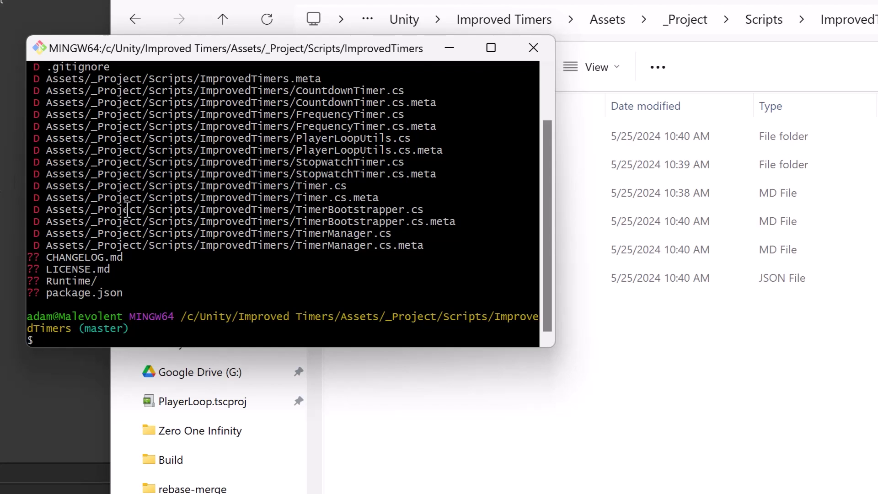
scroll(165, 211, up, 2)
scroll(175, 256, down, 2)
text(git add .)
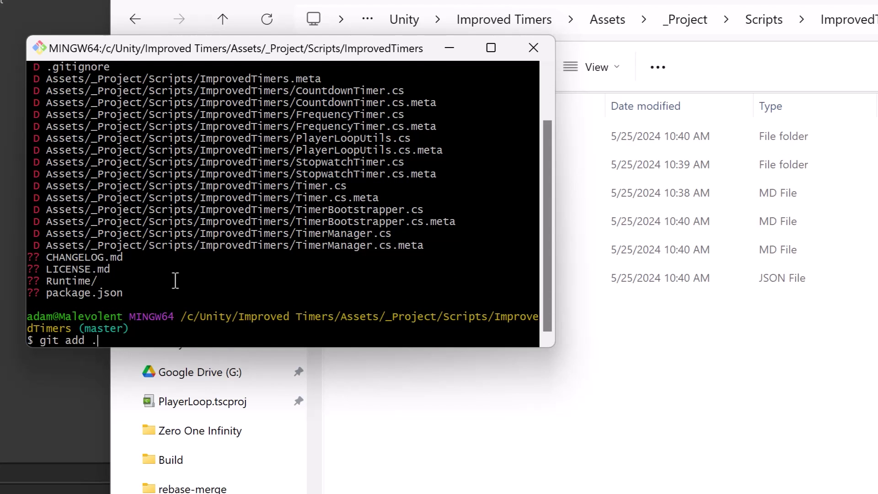
key(Return)
text(git st)
key(Return)
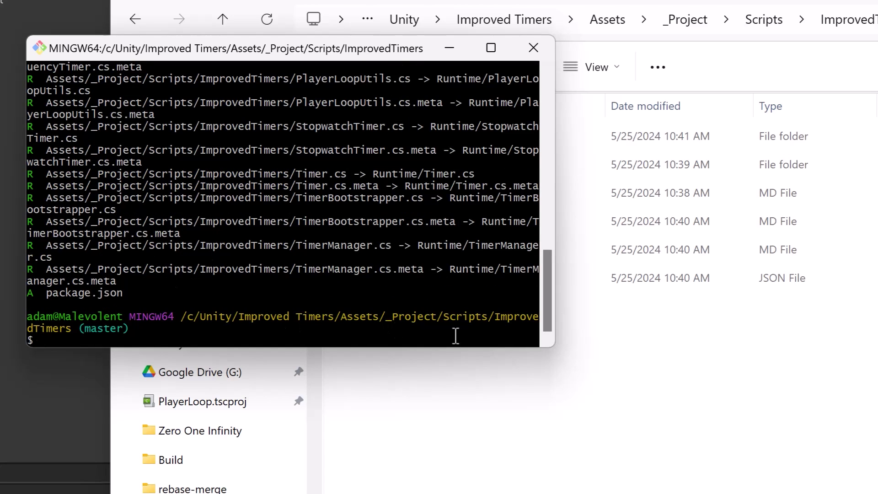
drag(554, 346, 612, 493)
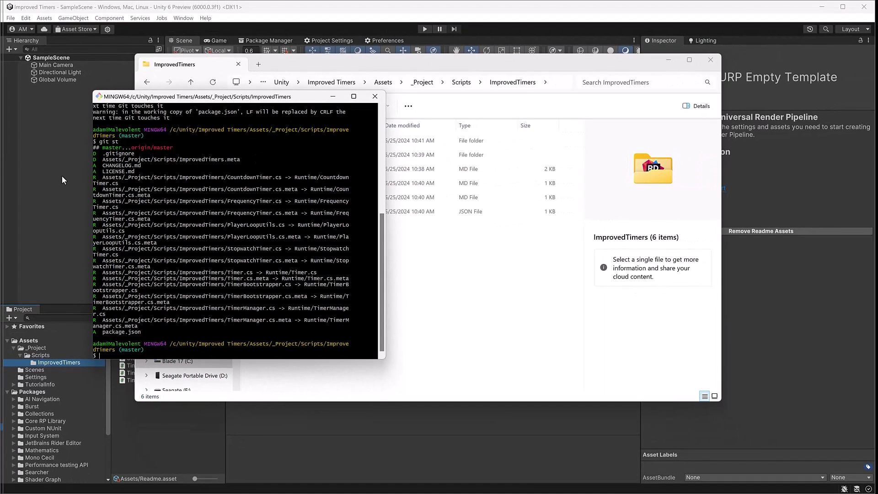
- Return to Unity, open the reimported Runtime folder, and select the PlayerLoopUtils script
key(alt+Tab)
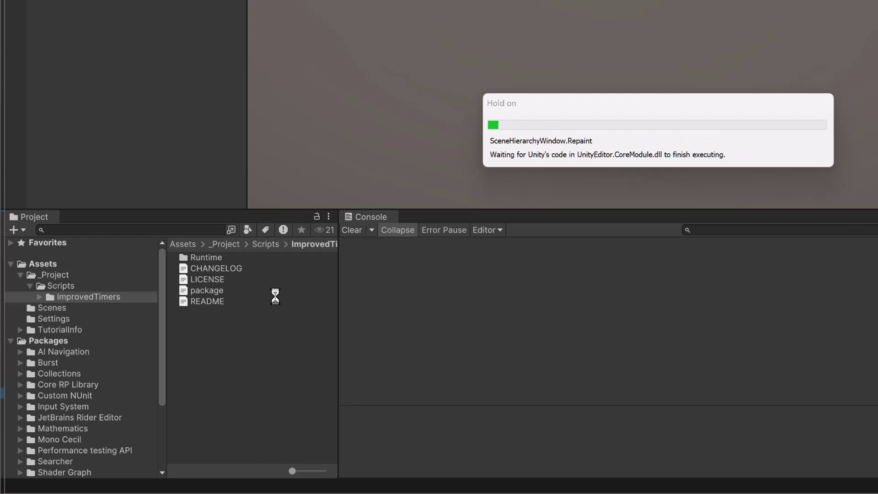
click(236, 298)
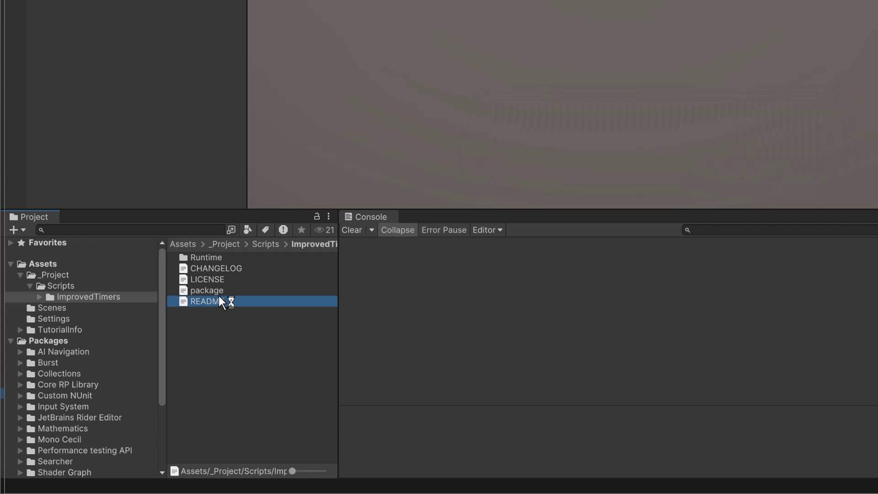
double_click(219, 257)
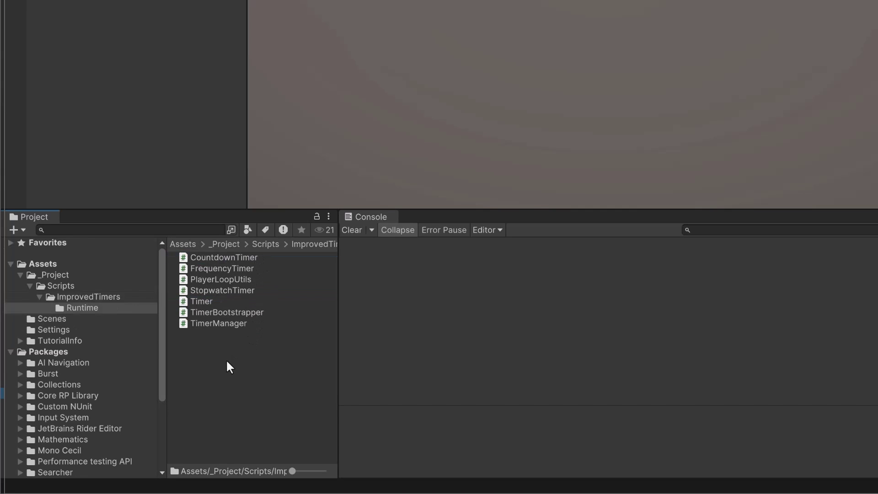
click(220, 277)
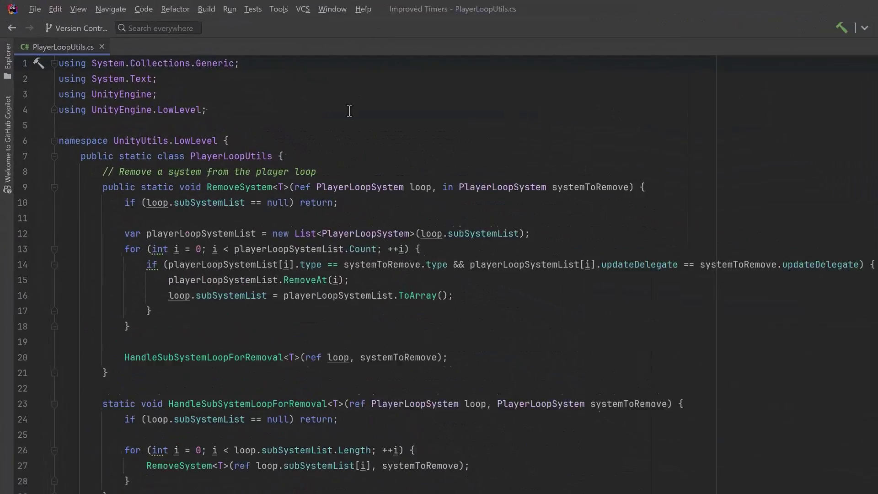
- Change PlayerLoopUtils' namespace from UnityUtils.LowLevel to ImprovedTimers and drop TimerBootstrapper's old using line
drag(122, 150, 225, 150)
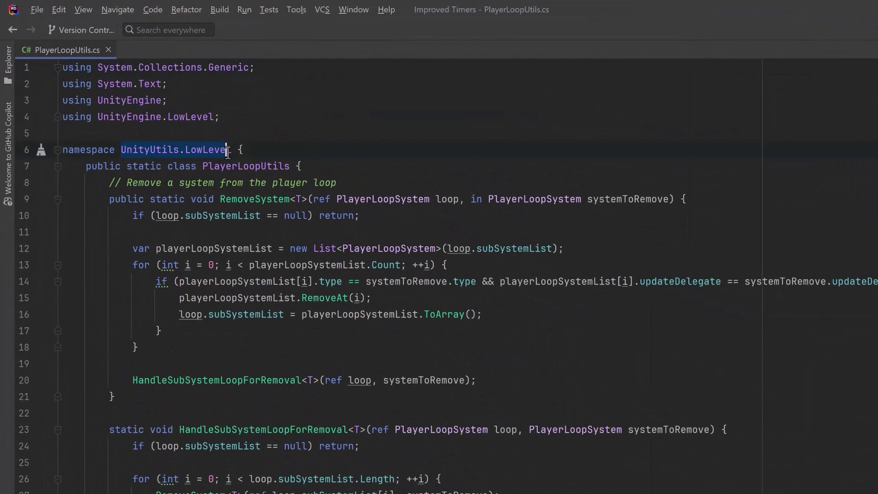
key(BackSpace)
text(Improve)
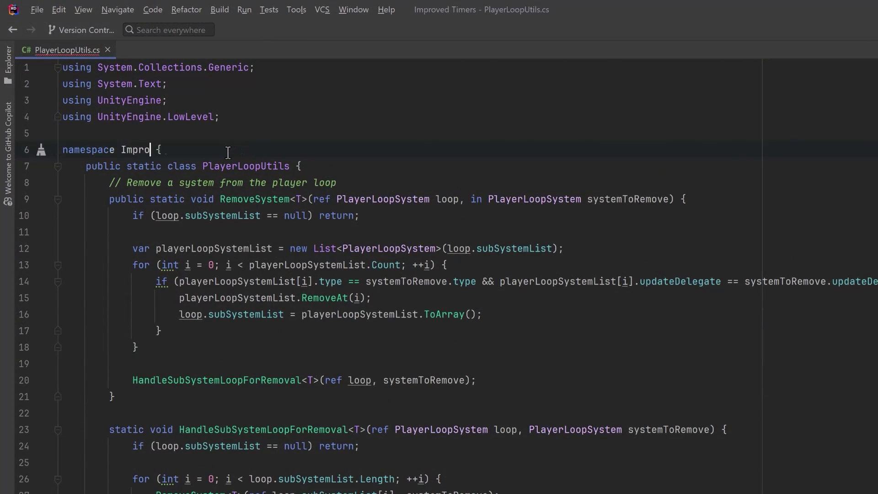
text(dT)
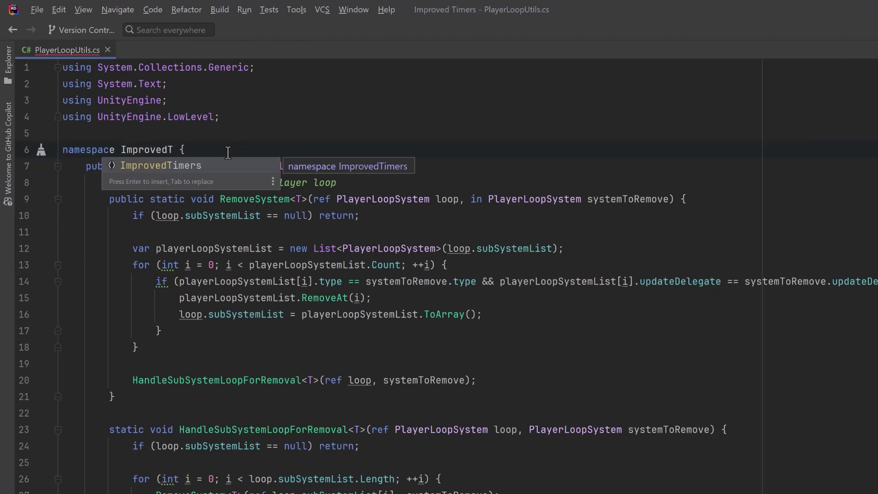
key(Return)
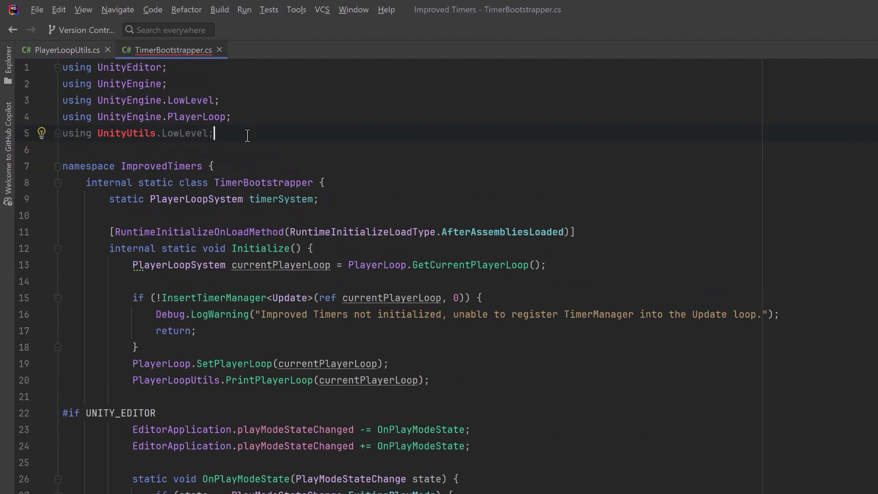
key(ctrl+y)
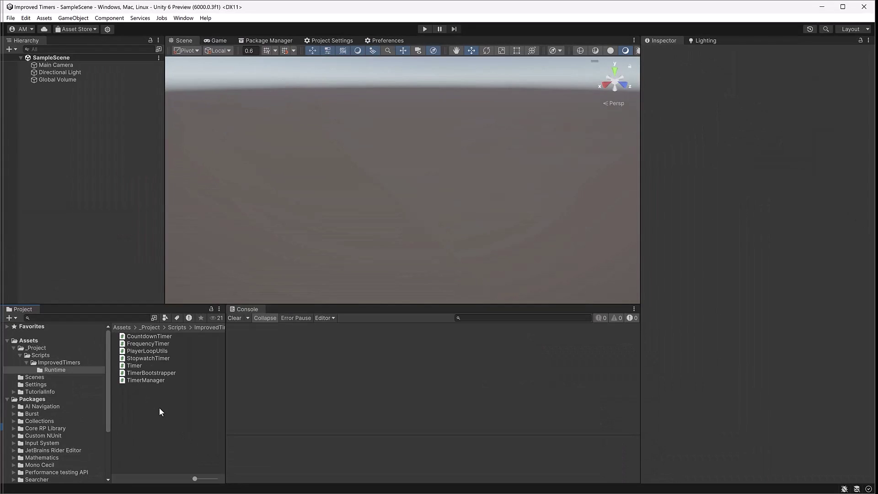
- Create a new folder named Timers inside Runtime
right_click(159, 407)
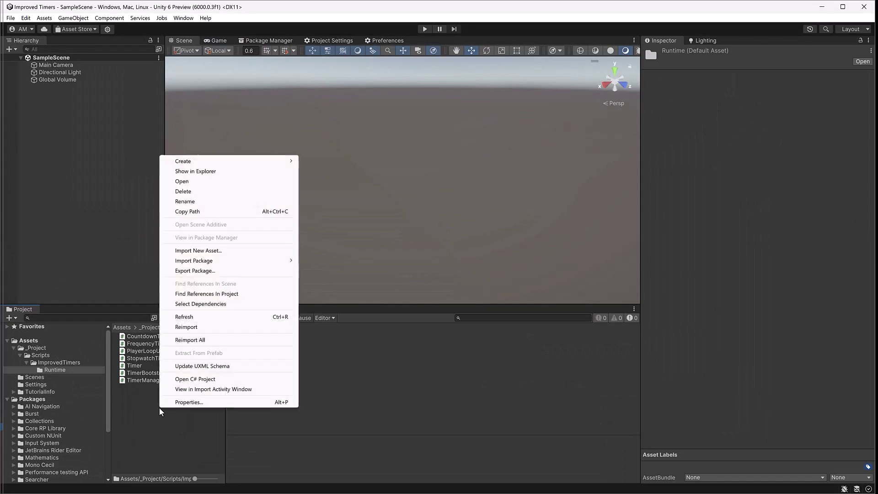
mouse_move(194, 161)
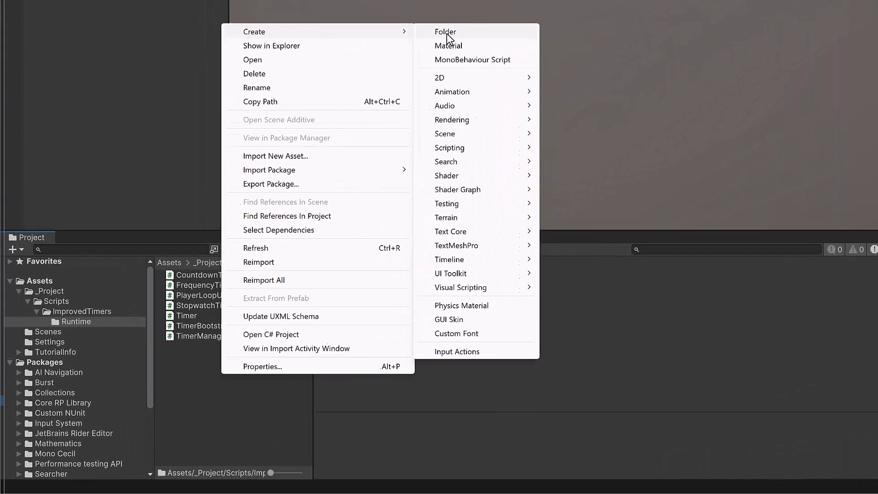
click(320, 162)
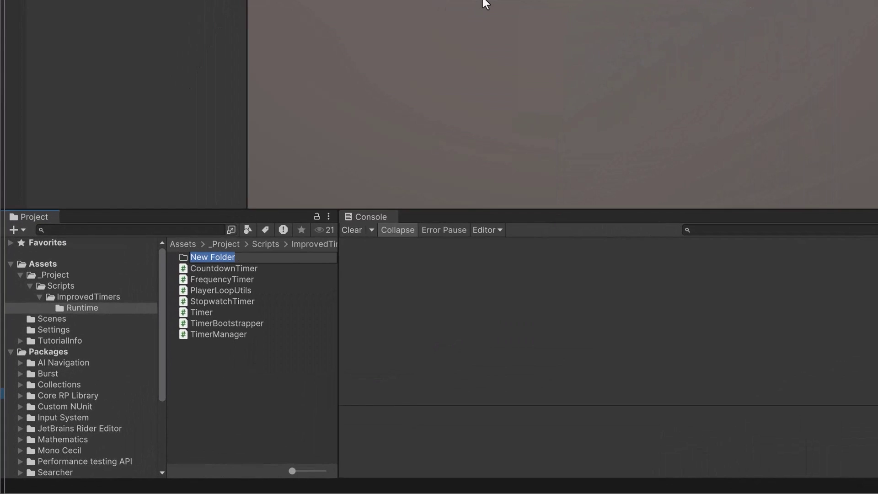
text(Timers)
key(Return)
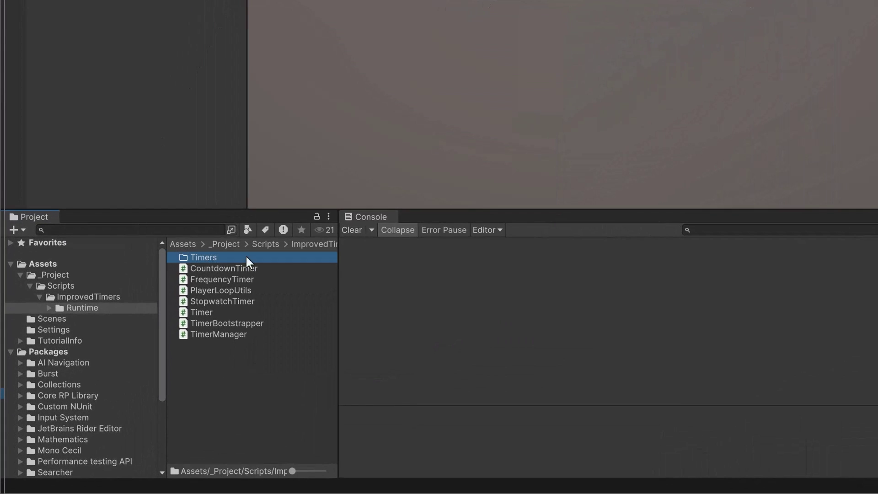
- Move the CountdownTimer, FrequencyTimer and StopwatchTimer scripts into the Timers folder
click(245, 268)
shift+click(251, 280)
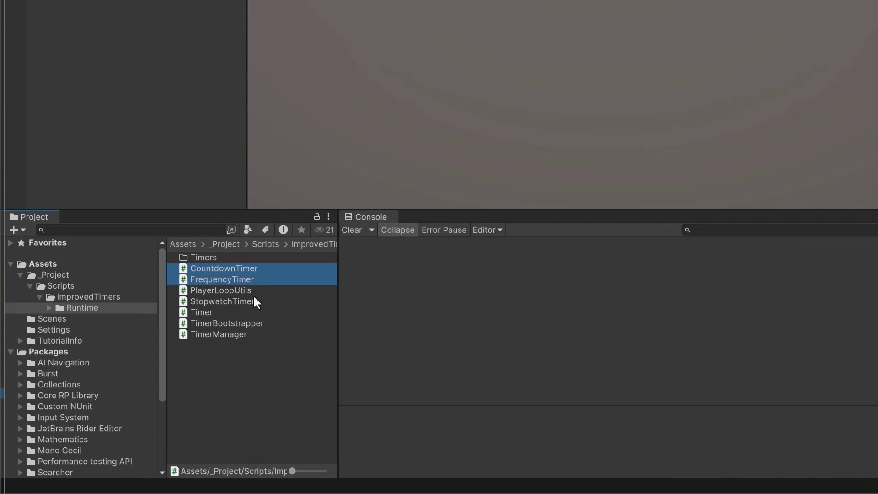
ctrl+click(254, 302)
drag(230, 274, 200, 259)
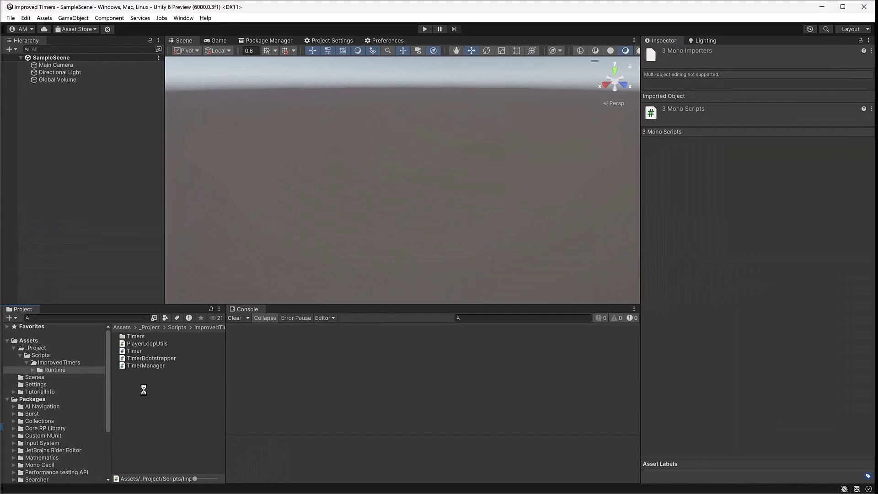
- Create an assembly definition named ImprovedTimers in the Runtime folder
right_click(143, 390)
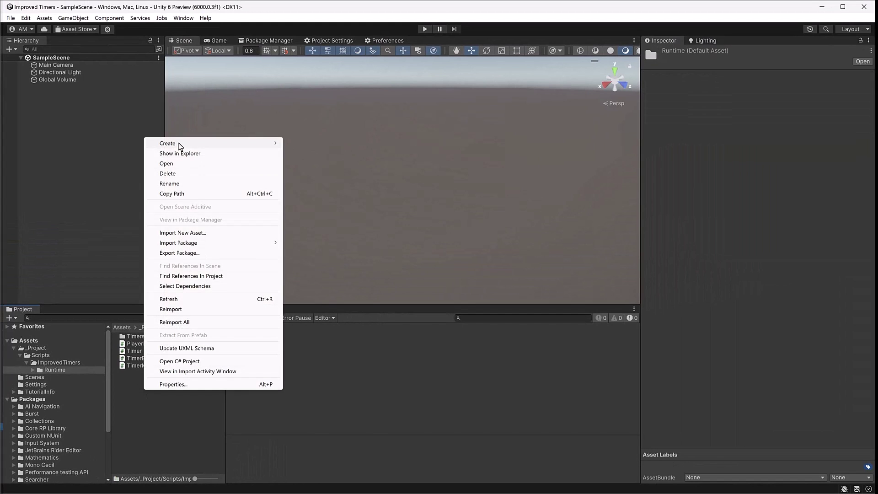
mouse_move(178, 143)
mouse_move(329, 227)
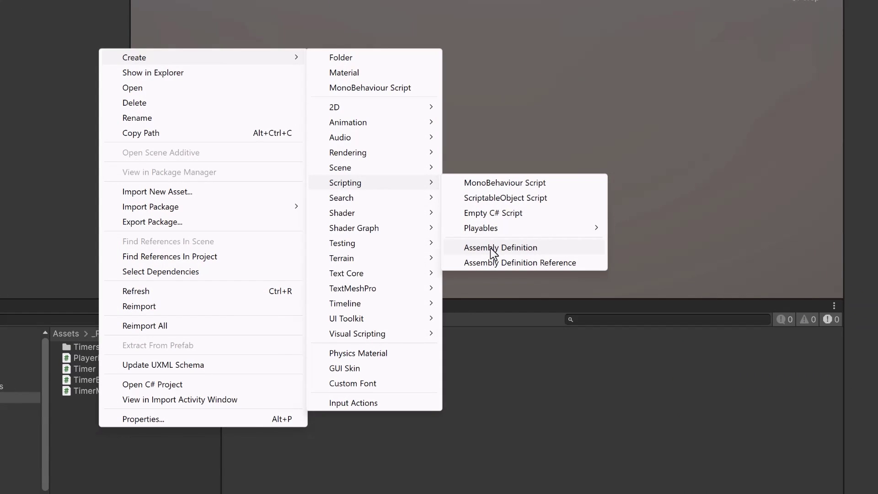
click(491, 249)
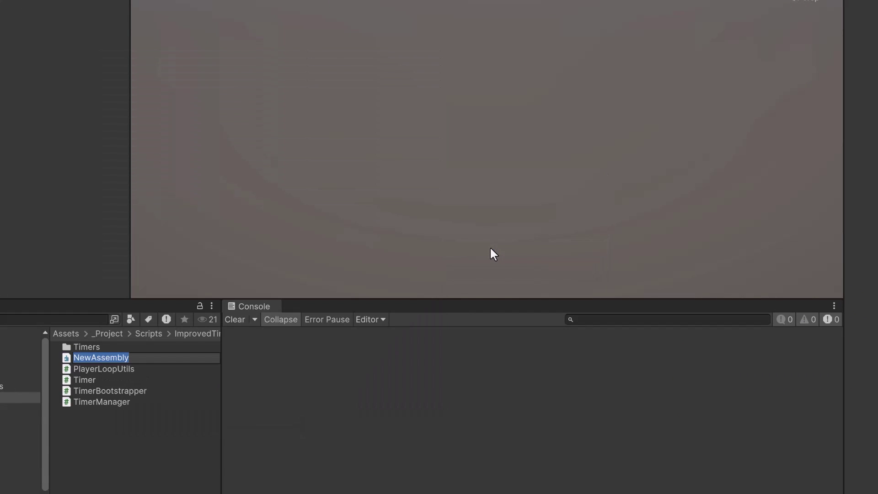
text(ImprovedTimers)
key(Return)
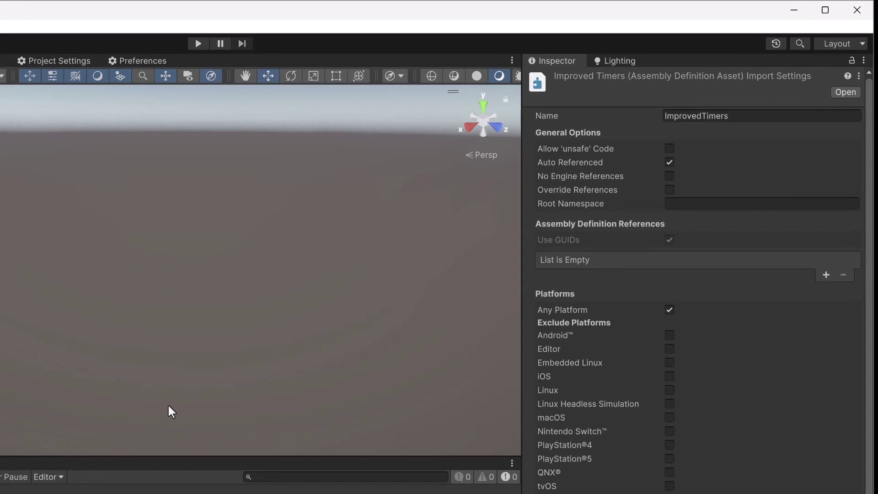
- Set the assembly definition's Root Namespace to ImprovedTimers and apply the settings
click(794, 117)
key(ctrl+c)
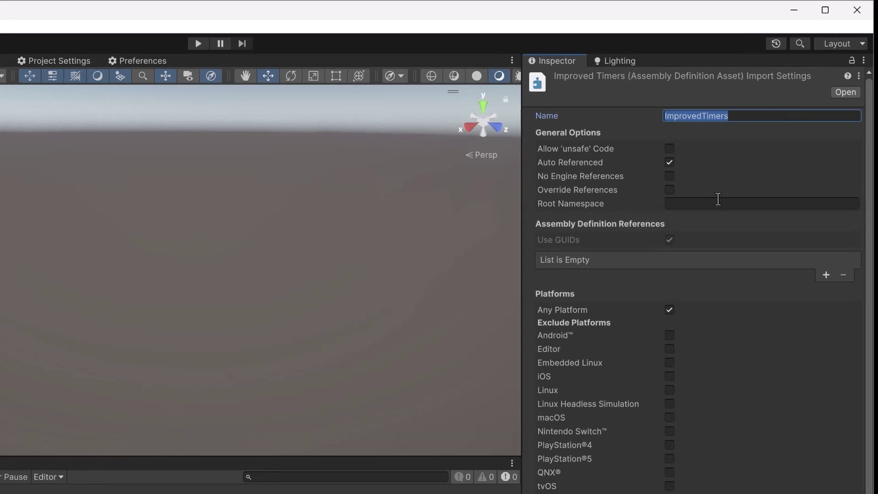
click(717, 202)
key(ctrl+v)
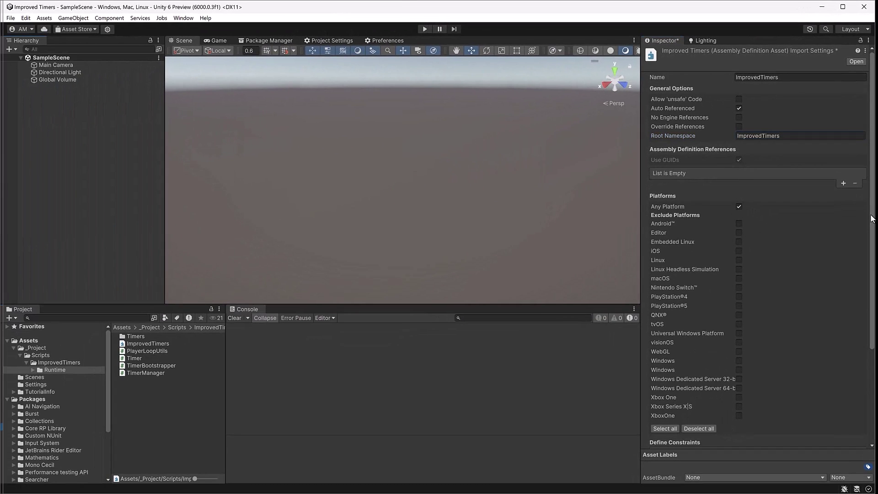
drag(871, 218, 867, 392)
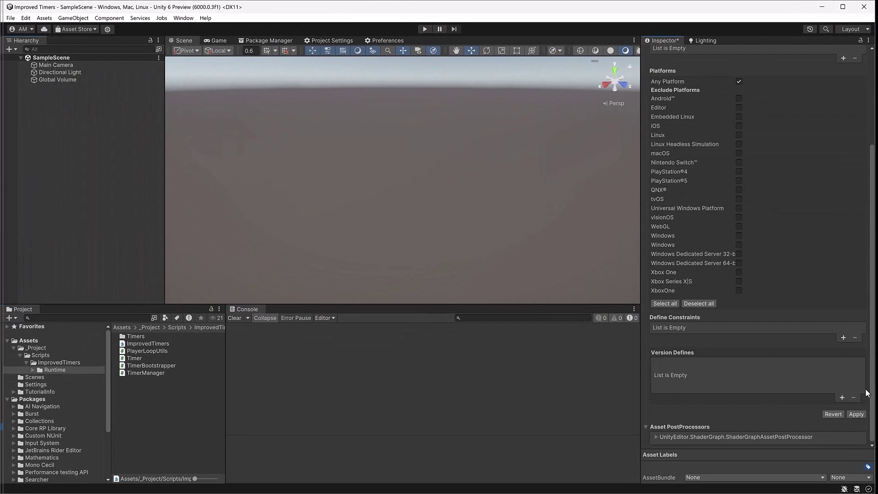
click(856, 415)
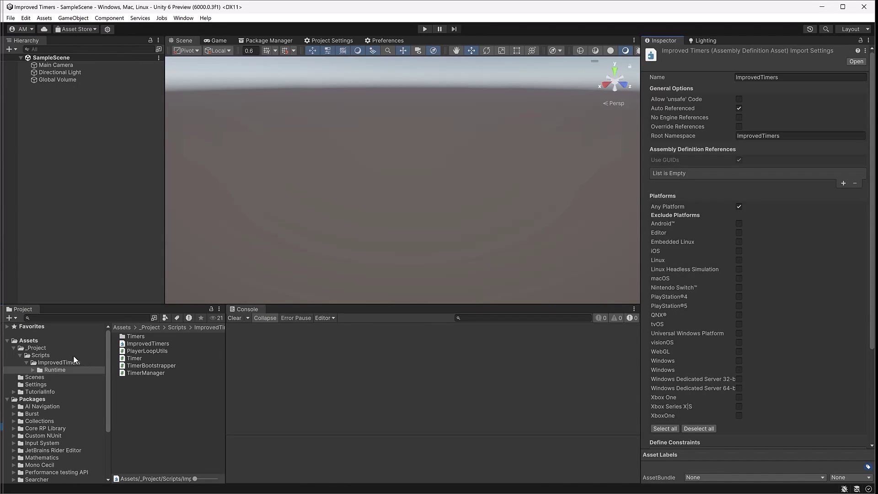
- Create a MonoBehaviour script named Example in Scripts and open it in Rider
right_click(40, 356)
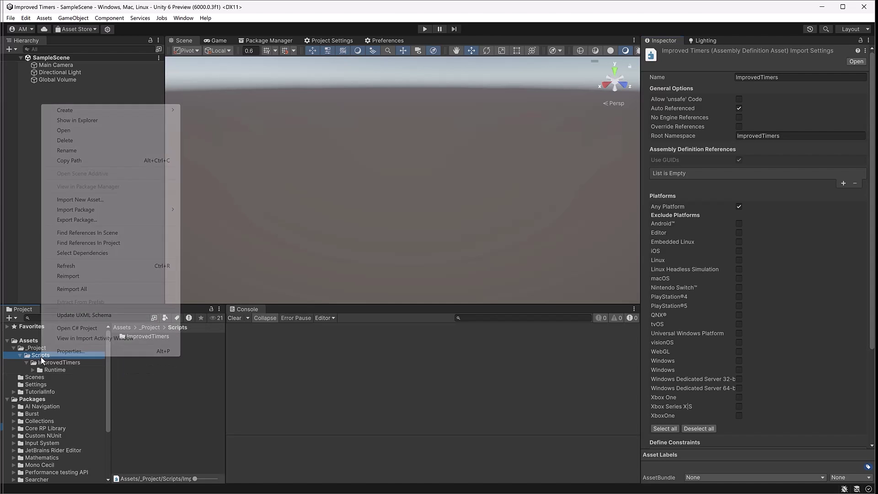
mouse_move(137, 110)
mouse_move(215, 194)
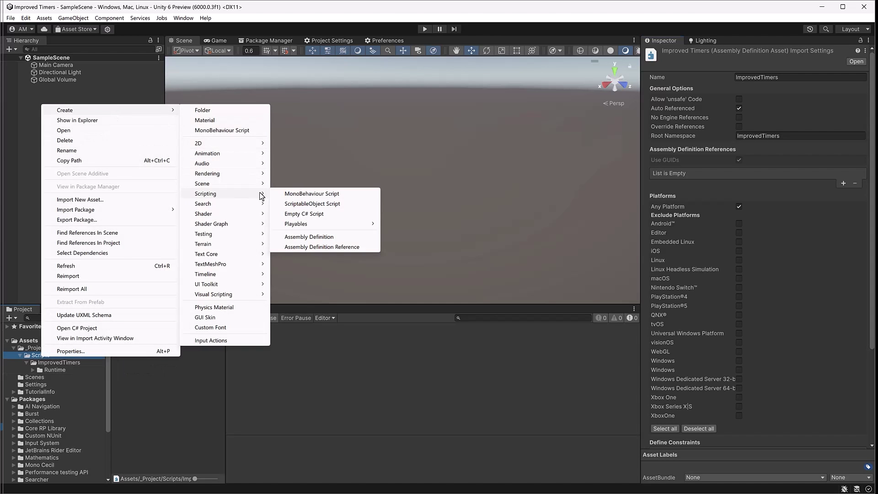
click(280, 195)
text(Example)
key(Return)
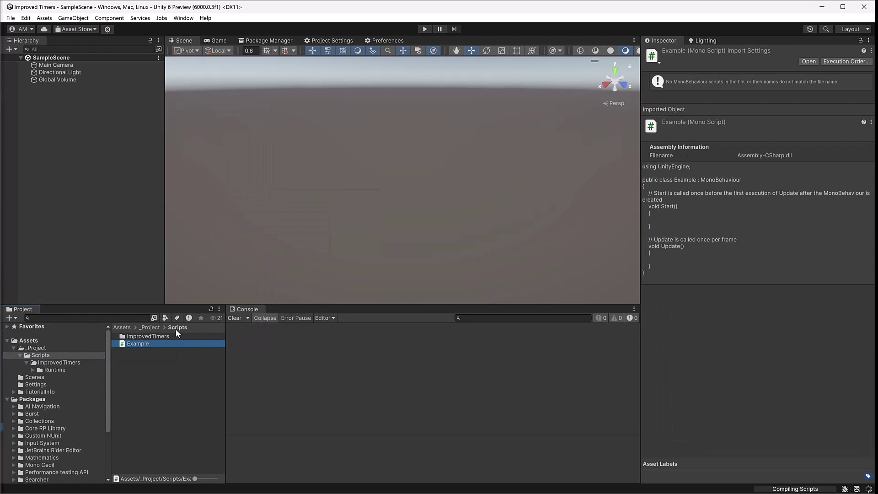
double_click(137, 343)
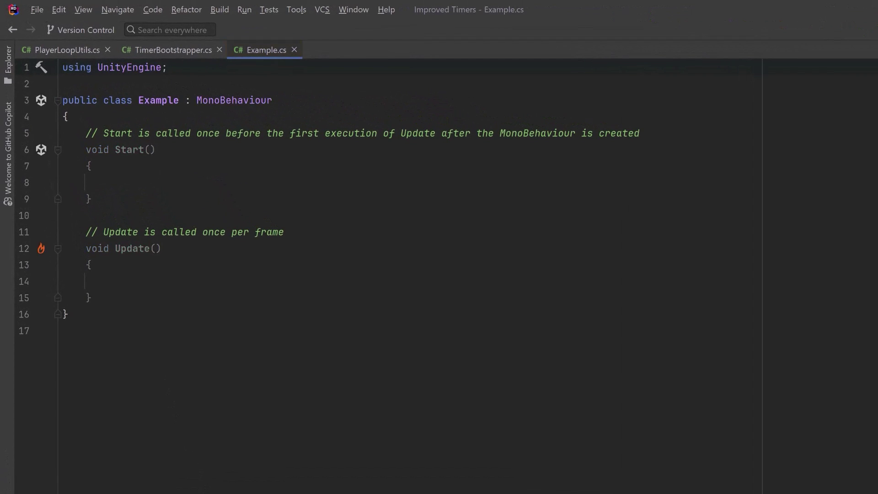
- Add the ImprovedTimers using directive and declare a CountdownTimer field
key(Return)
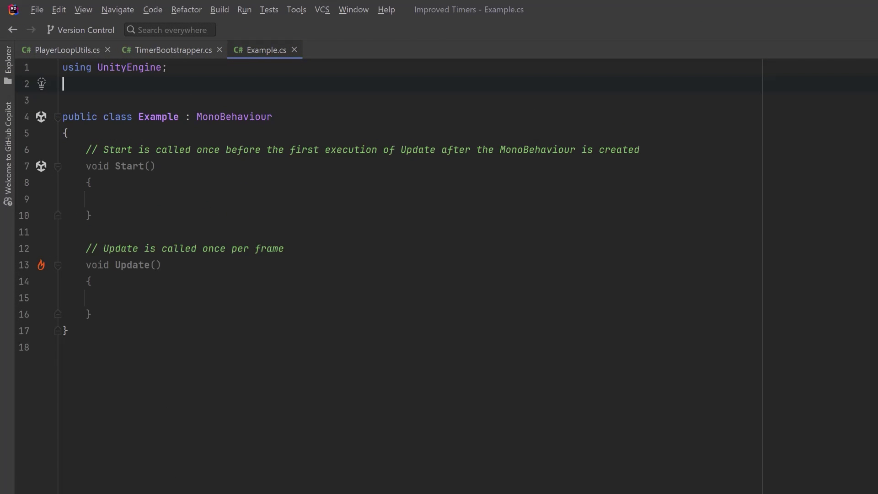
text(using ImprovedTimers;)
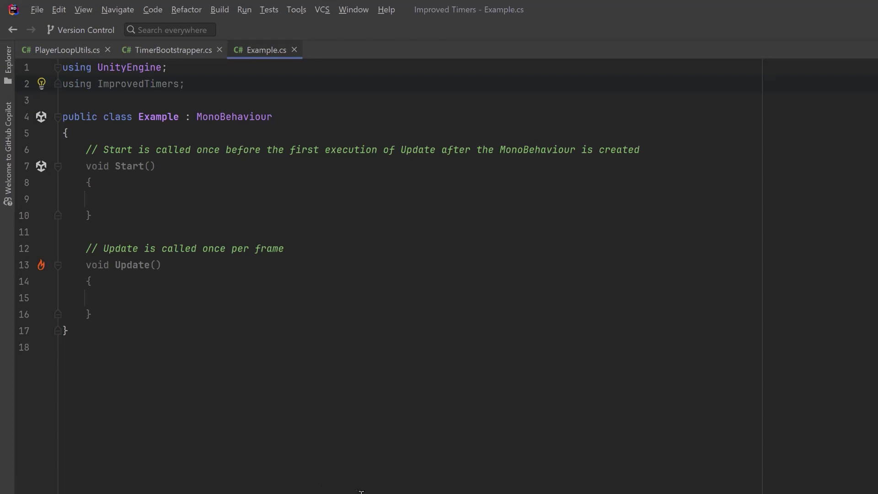
key(Down)
key(Down)
key(Down)
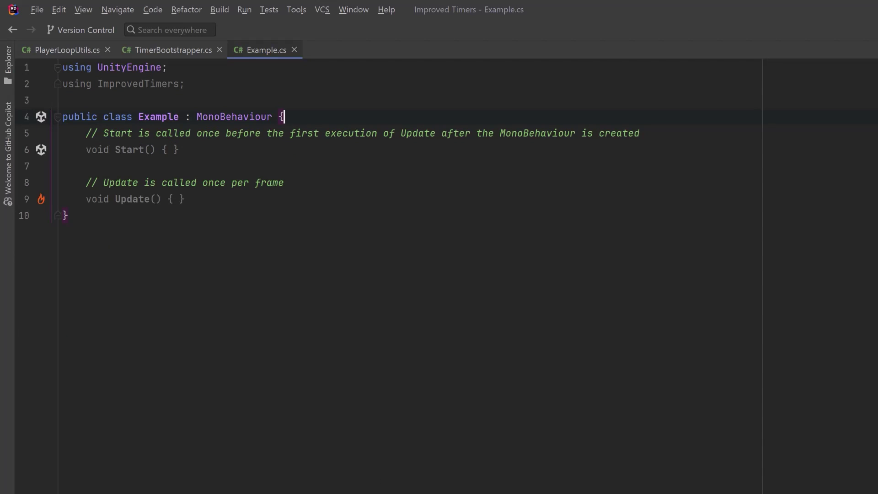
key(Return)
text(CountdownTimer countdown;)
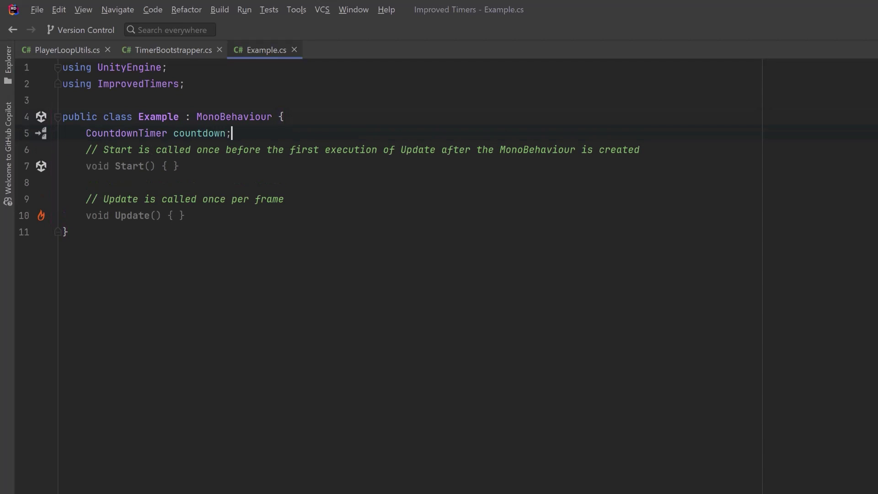
key(Return)
- In Start, create a 5-second CountdownTimer that logs "Timer ended!" when stopped, and start it
key(Down)
key(ctrl+shift+l)
click(168, 166)
key(Return)
text(countdown = new CountdownTimer(5f);)
key(Return)
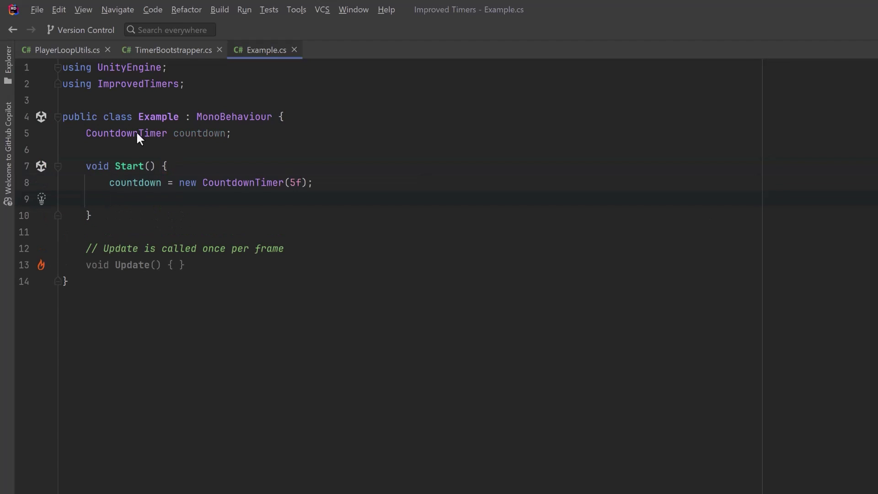
text(countdown.OnTimerStop += () => Debug.Log("Timer ended!");)
key(Return)
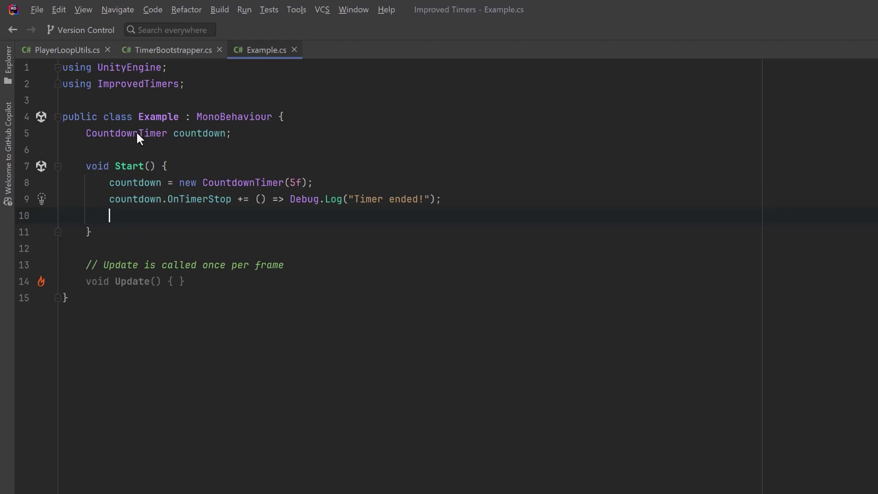
text(countdown.Start();)
- Log the timer's progress in Update and dispose the timer in a new OnDestroy method
key(Return)
text(Debug.Log(countdown.Progress);)
click(63, 264)
key(ctrl+y)
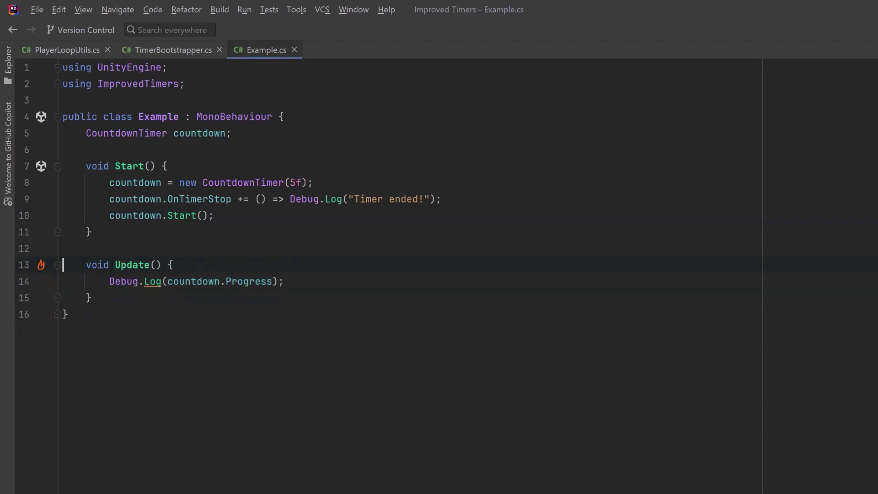
click(90, 298)
key(Return)
key(Return)
text(OnDes)
key(Return)
key(Return)
text(countdown.Dispose();)
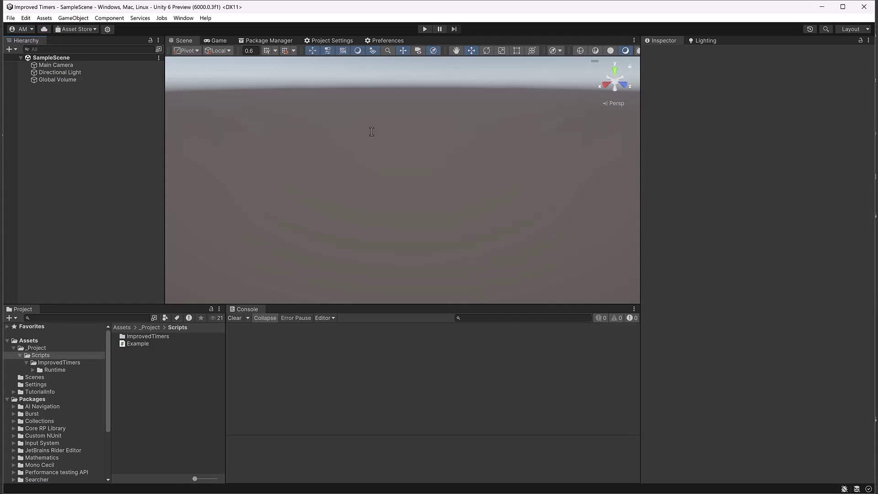
- Create an empty game object named Test and add the Example script to it
right_click(54, 113)
click(121, 261)
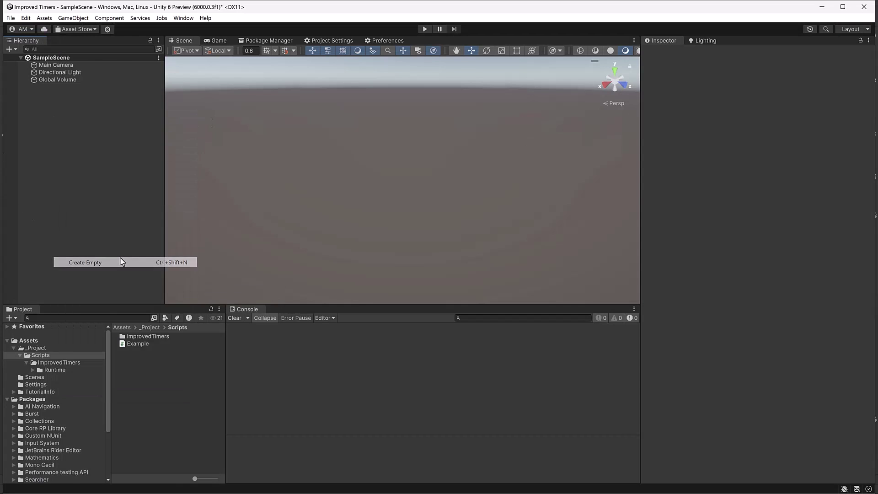
text(Test)
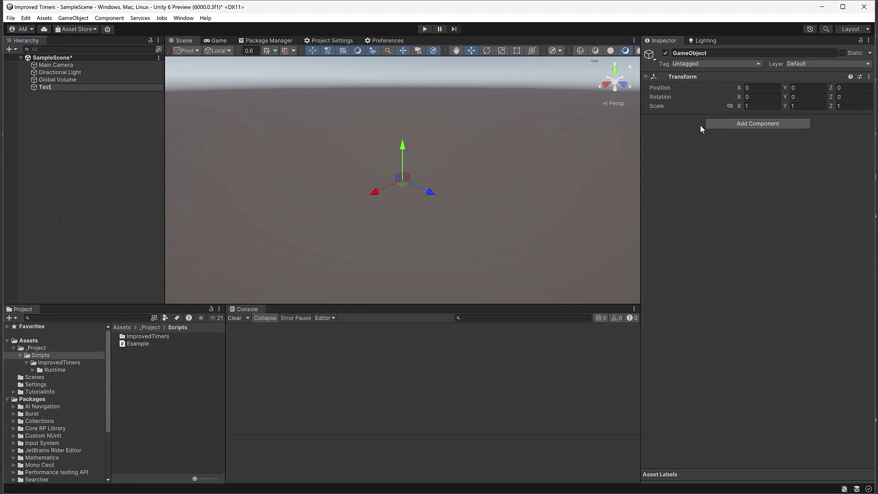
click(728, 122)
text(ex)
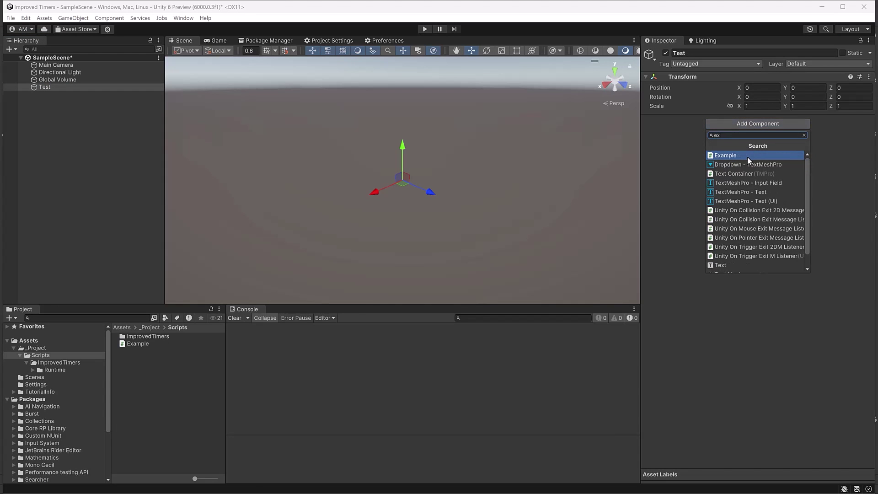
click(747, 157)
- Play and stop the scene to check the timer log, then show the ImprovedTimers folder
click(425, 29)
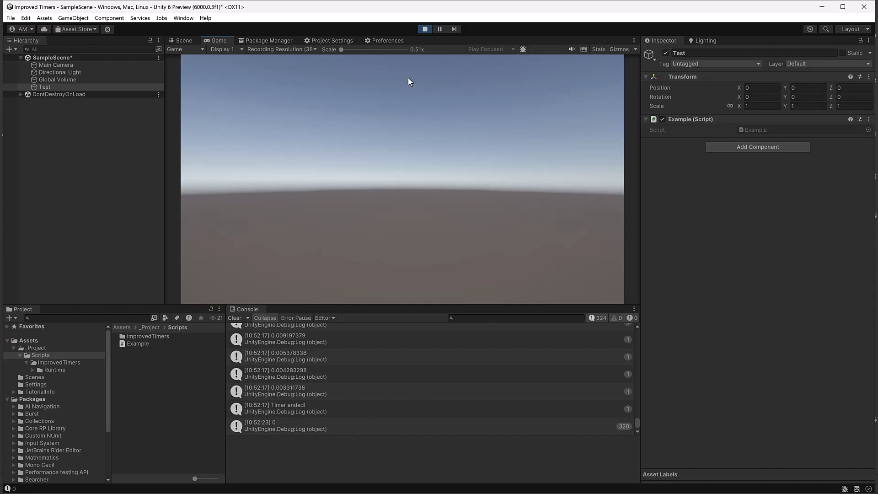
click(424, 29)
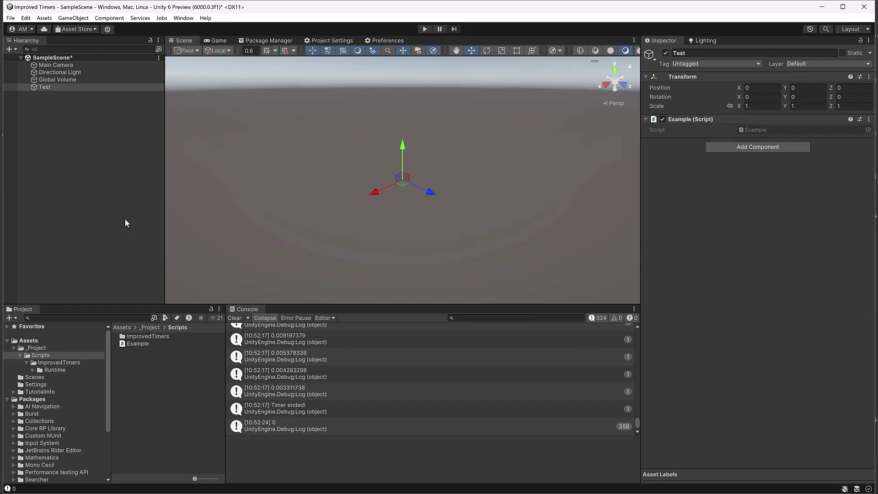
click(73, 363)
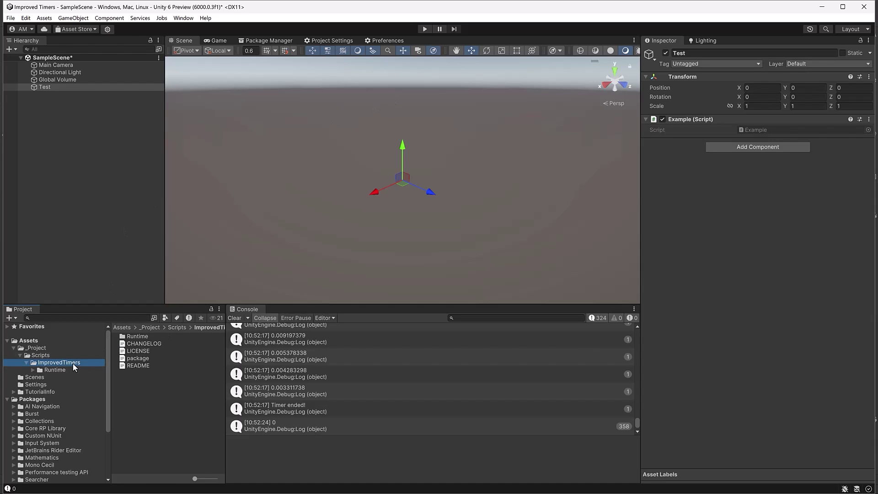
- Fill package.json with a manifest template and set the name to com.gitamend.improvedtimers
double_click(149, 359)
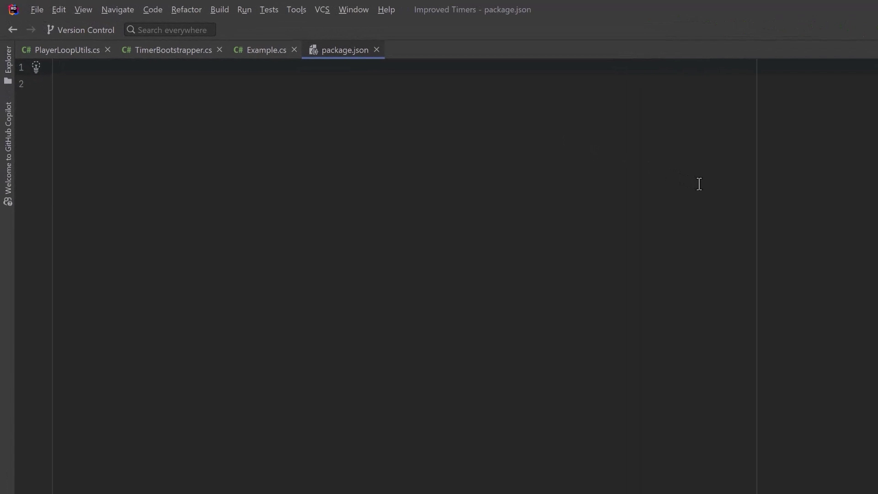
key(ctrl+v)
key(Delete)
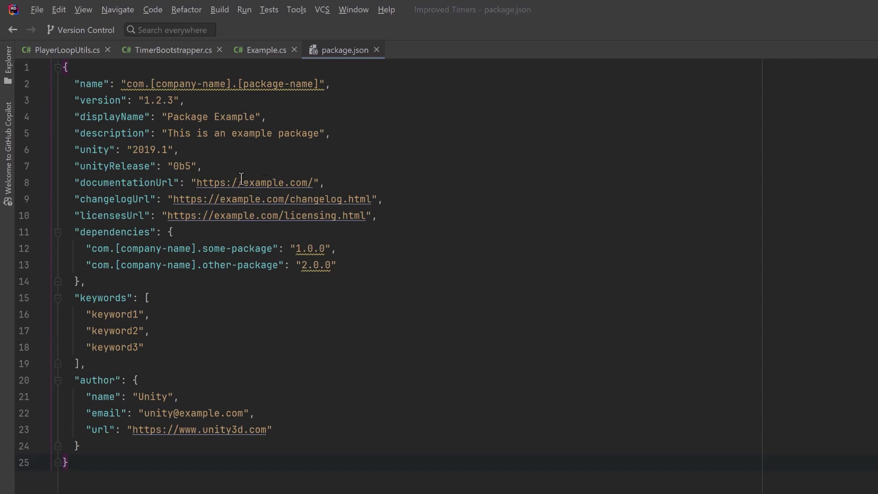
click(320, 83)
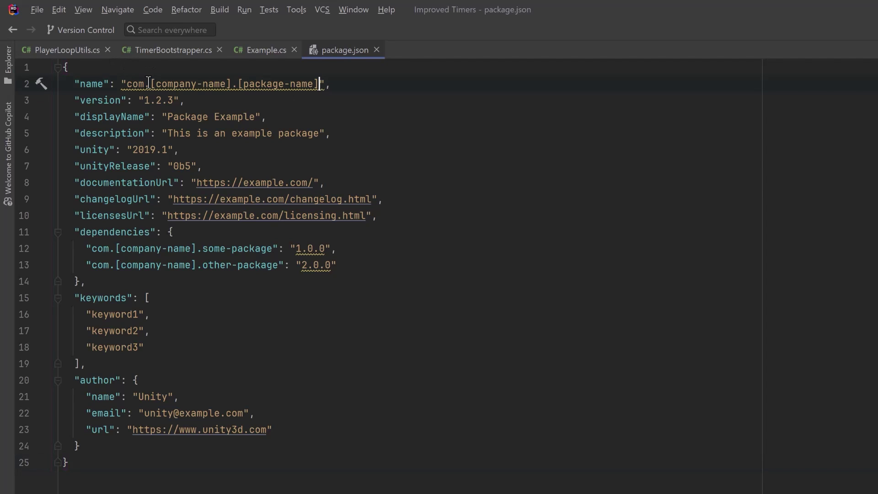
drag(150, 84, 231, 83)
text(gitamend)
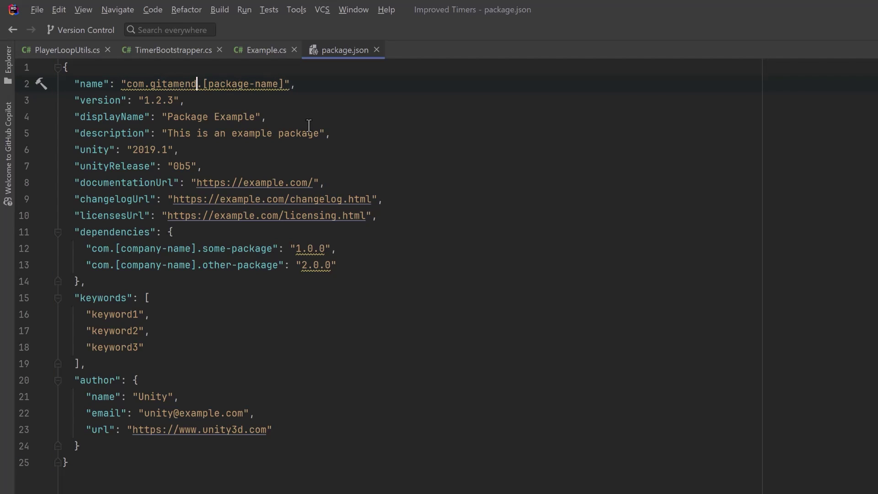
key(ctrl+shift+Right)
key(ctrl+shift+Right)
key(ctrl+shift+Right)
key(ctrl+shift+Right)
key(ctrl+shift+Right)
text(improvedtimer)
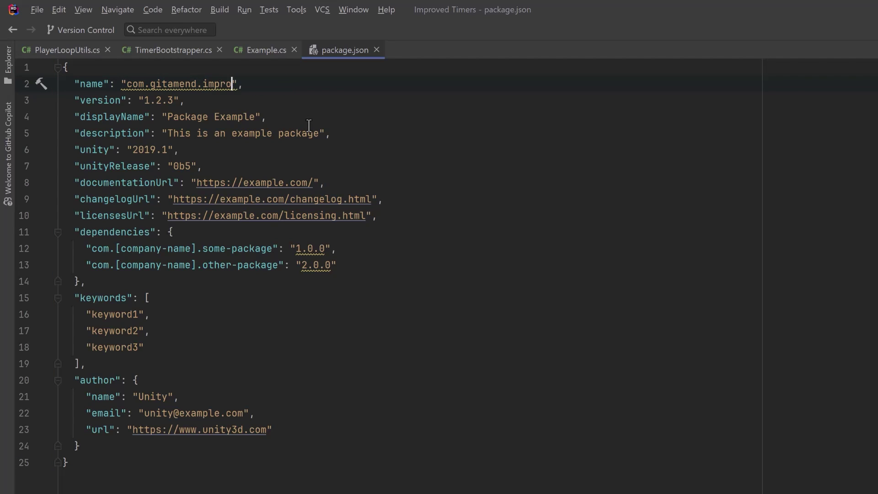
text(s)
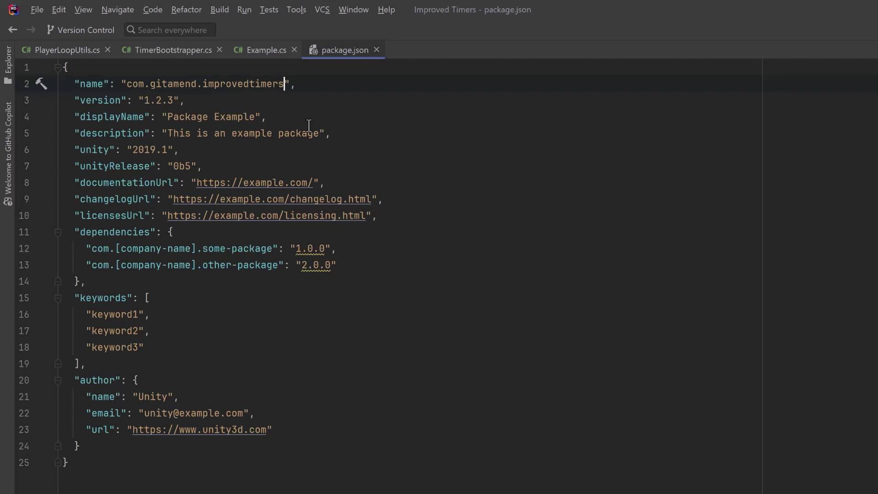
- Set the package version to 1.0.0 and the display name to Improved Timers
click(144, 100)
key(Delete)
text(0)
key(Right)
text(0)
key(Right)
key(Right)
key(Down)
key(ctrl+Left)
key(ctrl+shift+Right)
key(ctrl+shift+Right)
text(Improved)
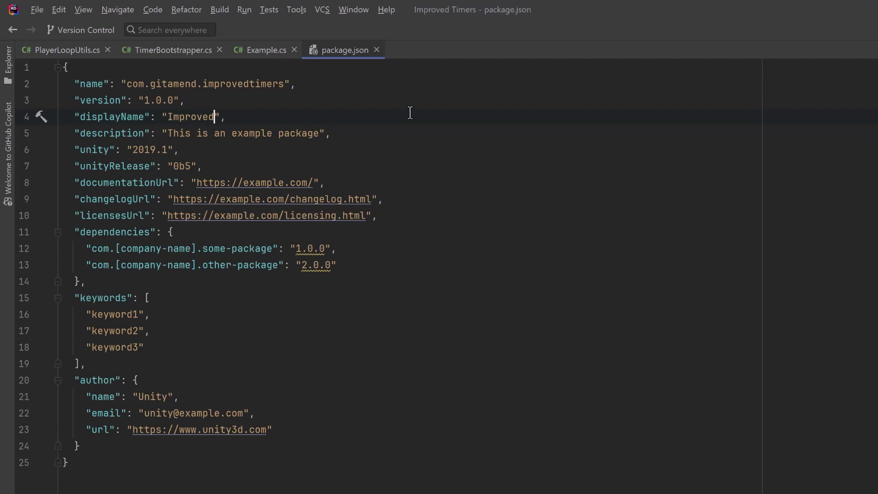
text( Timers)
- Change the Unity version to 2022.1 and remove the unityRelease line
click(156, 149)
key(BackSpace)
key(BackSpace)
text(22)
click(226, 167)
key(ctrl+x)
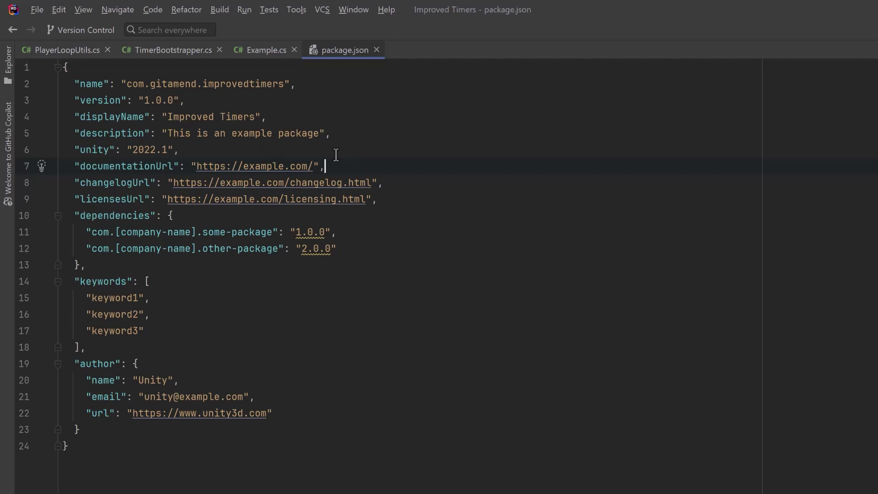
- Delete the documentation, changelog and licenses URL lines and the extra dependency line
key(ctrl+x)
key(ctrl+x)
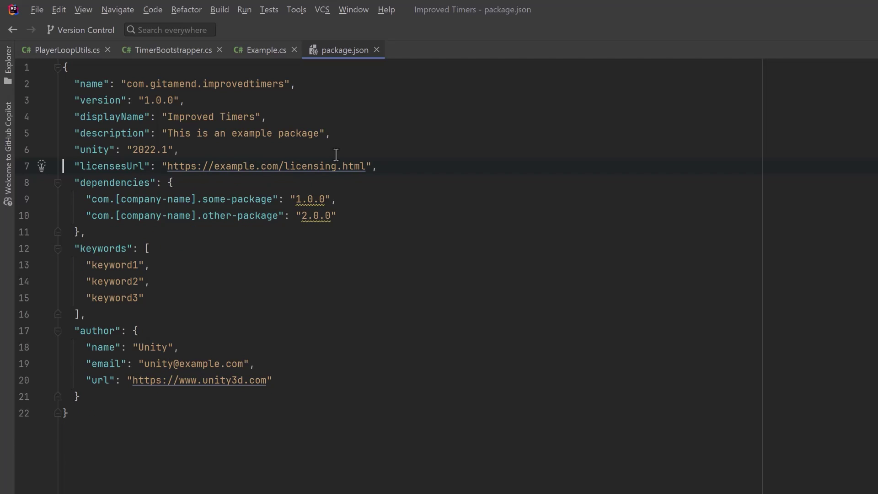
key(ctrl+x)
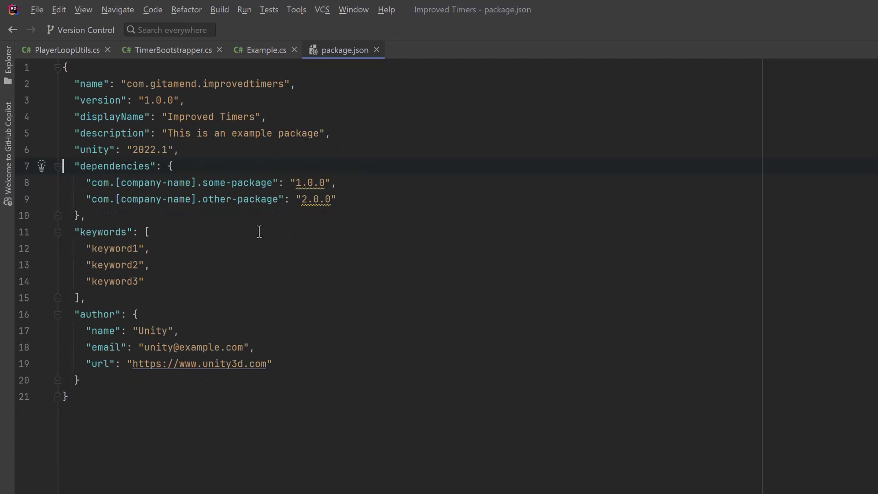
click(369, 200)
key(ctrl+x)
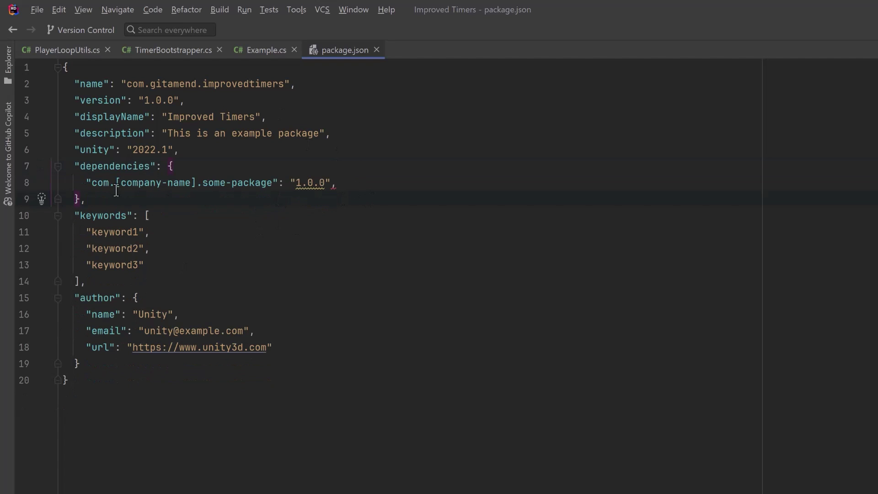
- Change the remaining dependency to com.unity.cinemachine version 3.1.0
drag(115, 182, 197, 183)
text(unity)
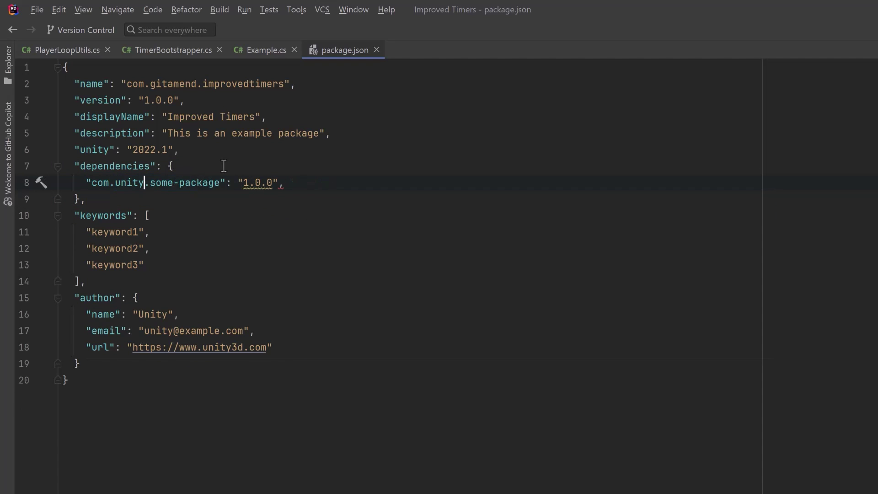
key(ctrl+shift+Right)
key(ctrl+shift+Right)
key(ctrl+shift+Right)
text(cinemachine)
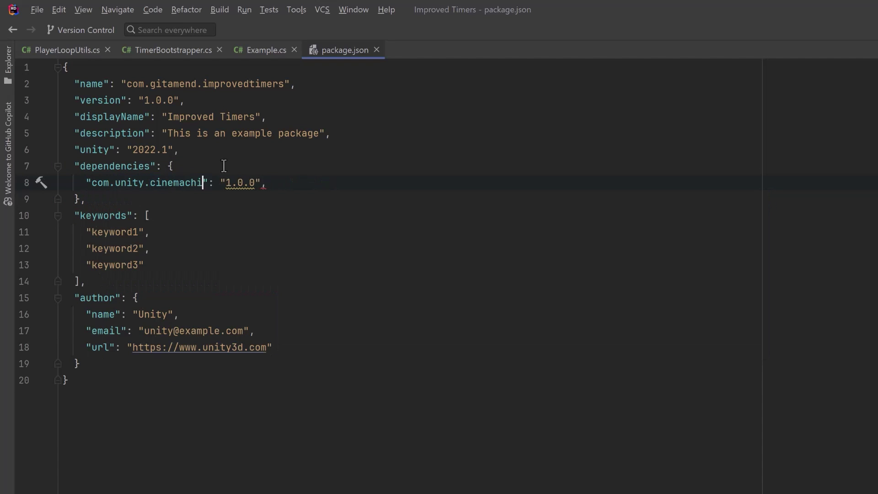
key(Right)
key(Right)
key(Right)
key(Right)
key(Delete)
key(Delete)
key(Delete)
text(3.1)
key(End)
key(BackSpace)
- Remove the keywords block, set the author url to the YouTube channel, drop the email, enter the author name
drag(97, 280, 87, 199)
key(Delete)
click(246, 216)
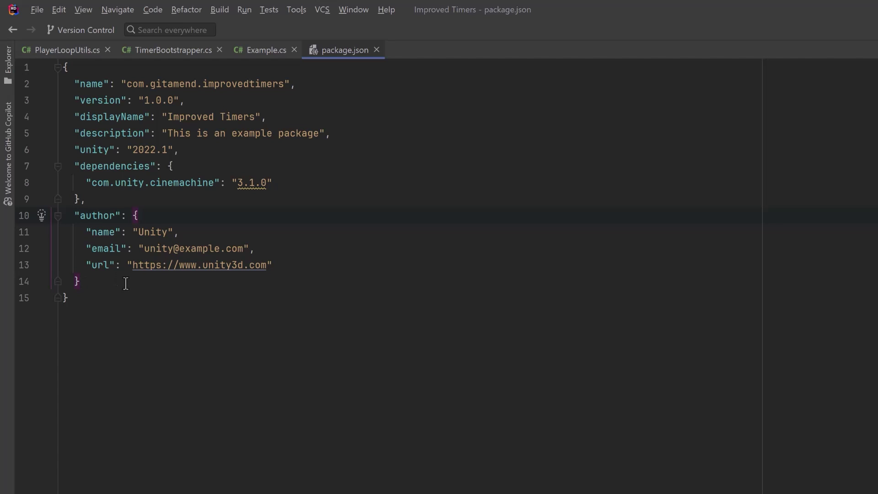
click(137, 266)
drag(137, 265, 267, 265)
key(ctrl+v)
key(Up)
key(ctrl+x)
key(Up)
key(ctrl+w)
text(Adam Myhre)
- Review the cinemachine dependency and the package name and version lines
click(401, 189)
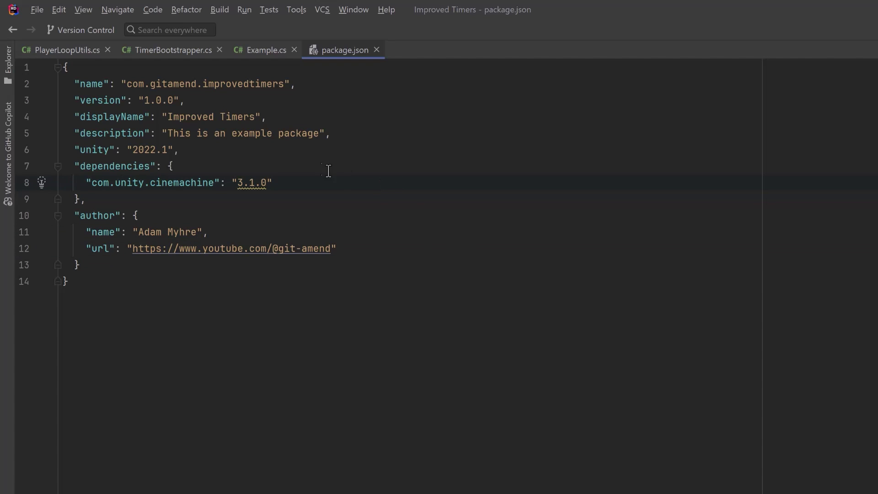
drag(198, 98, 64, 84)
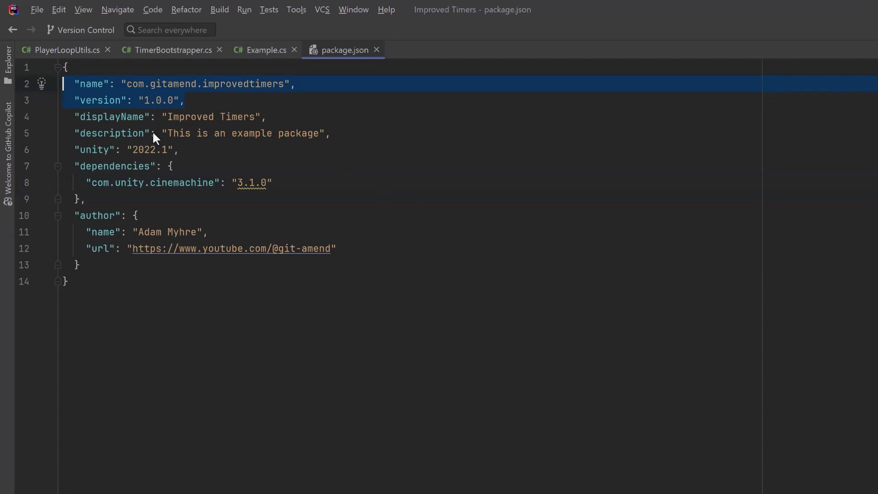
click(361, 105)
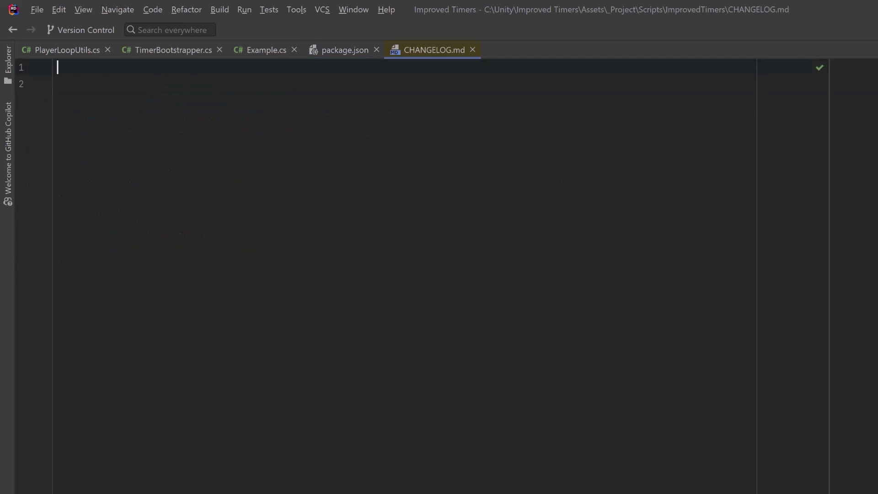
- Write CHANGELOG.md with the [1.0.0] - 2024-05-26 First Release heading and its two feature bullets
key(ctrl+v)
key(Return)
key(ctrl+v)
key(Return)
key(ctrl+v)
key(Return)
key(ctrl+v)
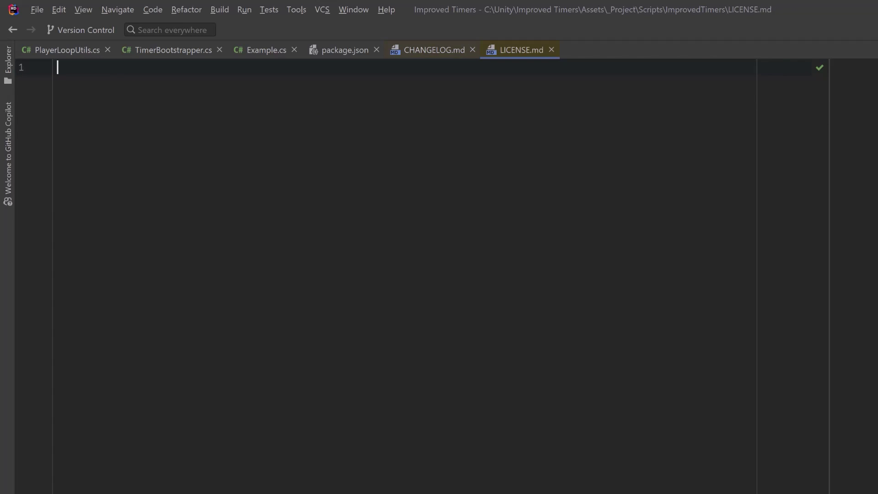
- Fill LICENSE.md with the Unlicense text followed by an Anti-War Crimes Clause
key(ctrl+v)
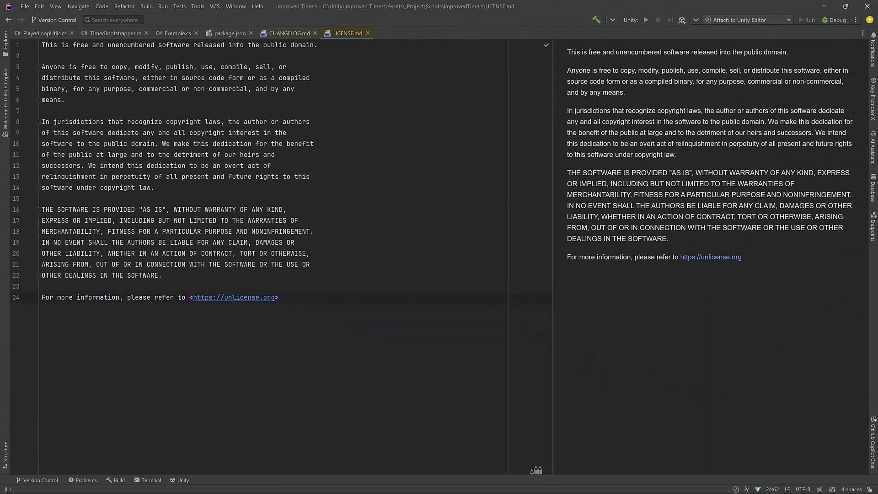
key(ctrl+v)
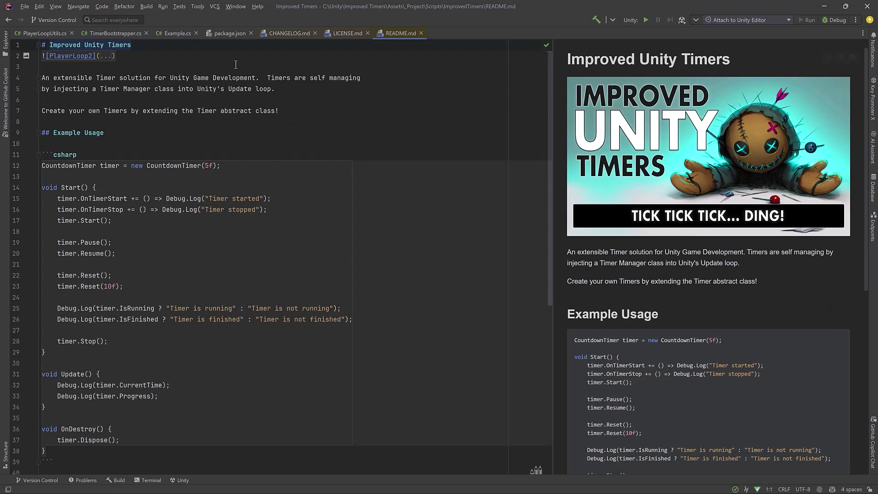
scroll(698, 279, down, 7)
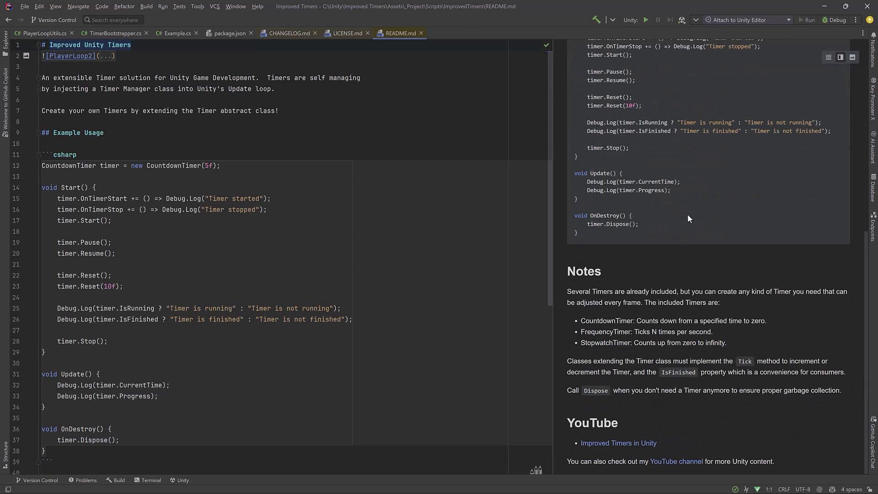
drag(863, 271, 860, 55)
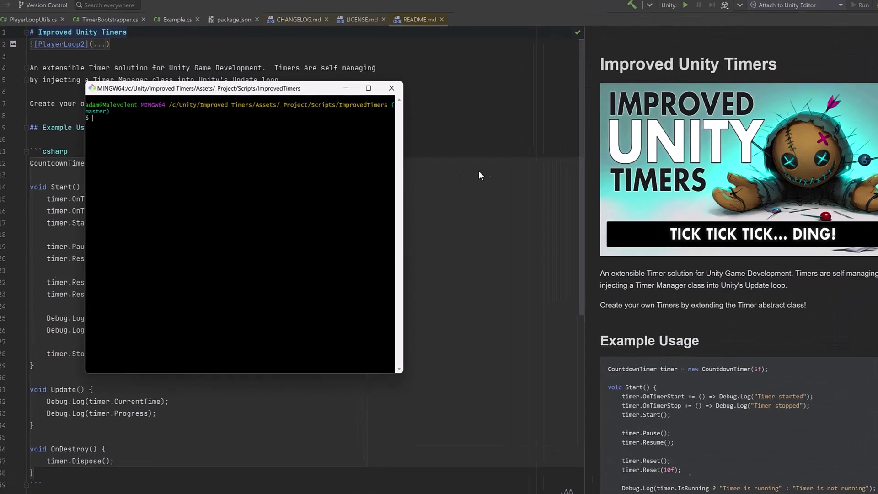
- Stage all changes and commit them with the message 'Moved to Package format'
text(git add .)
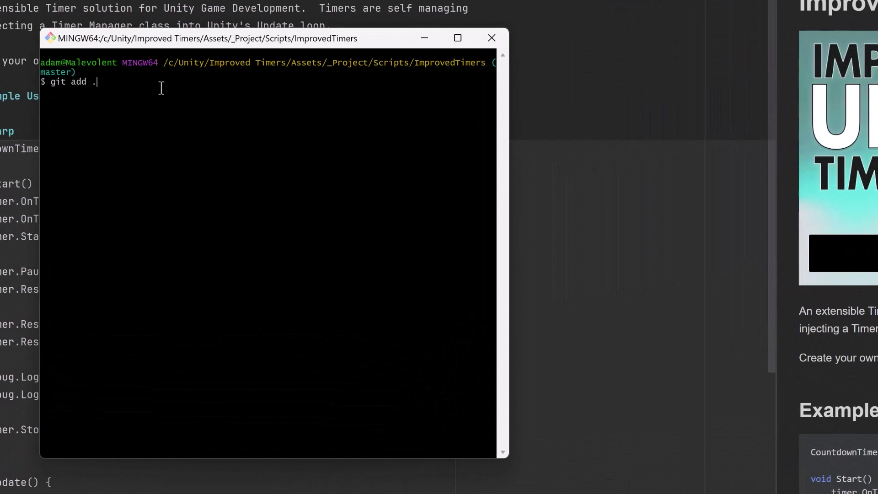
key(Return)
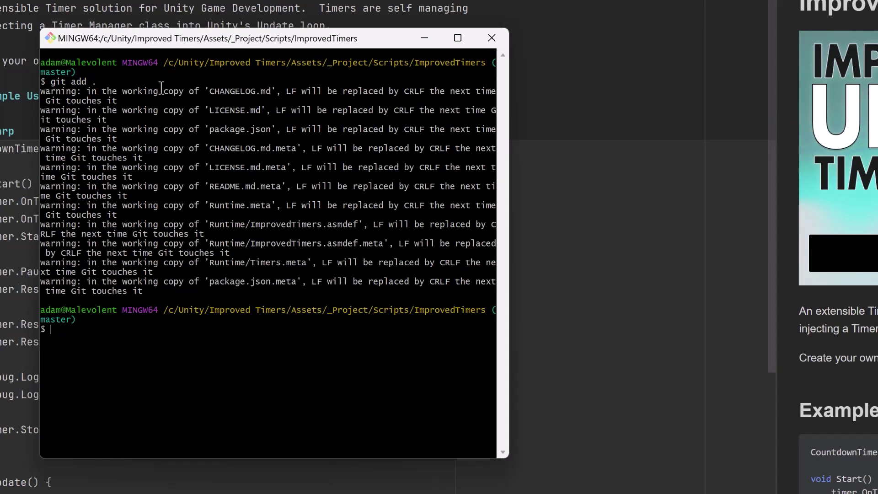
text(git ci -m 'Moved to Package format')
key(Return)
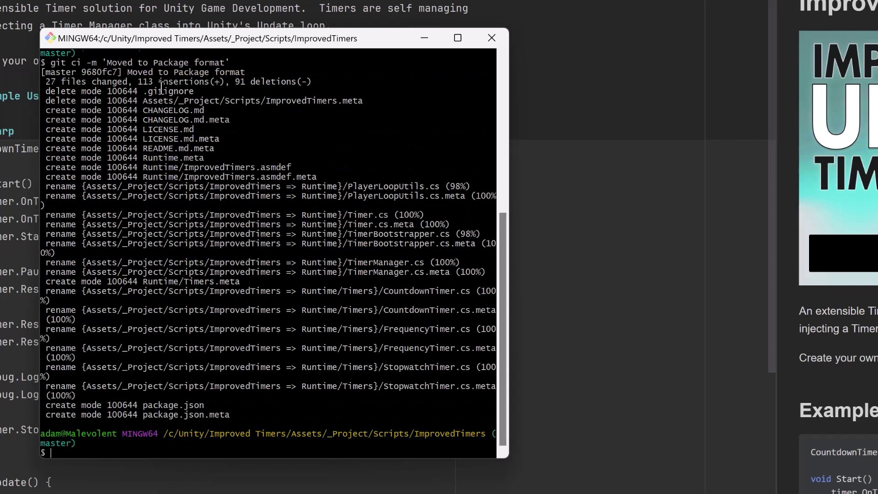
- Check the commit log with git lg and push the commit to the remote
key(ctrl+l)
text(git lg)
key(Return)
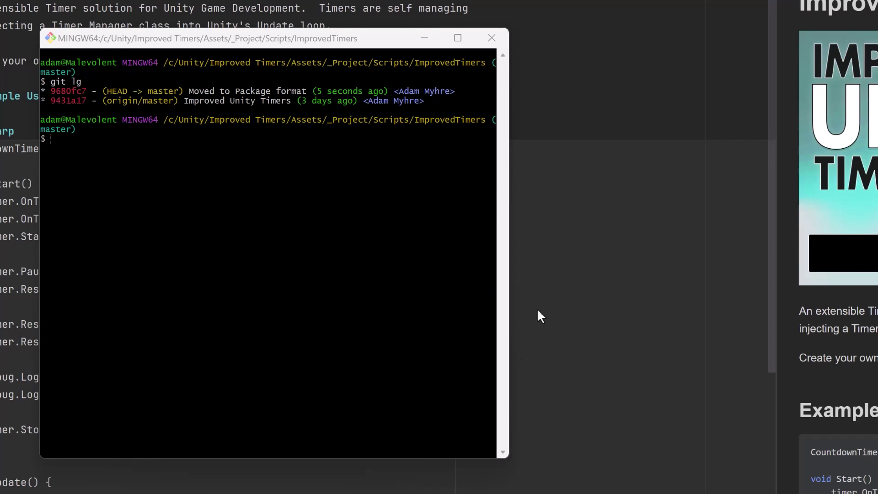
click(320, 220)
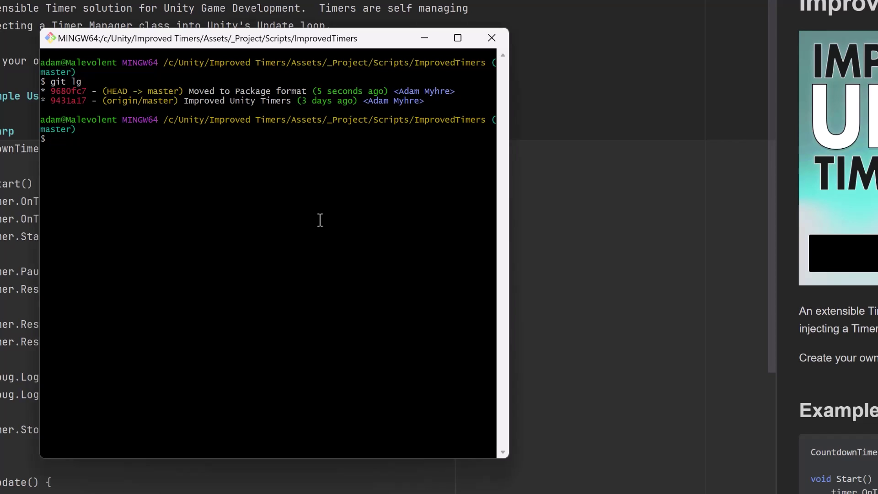
text(git push)
key(Return)
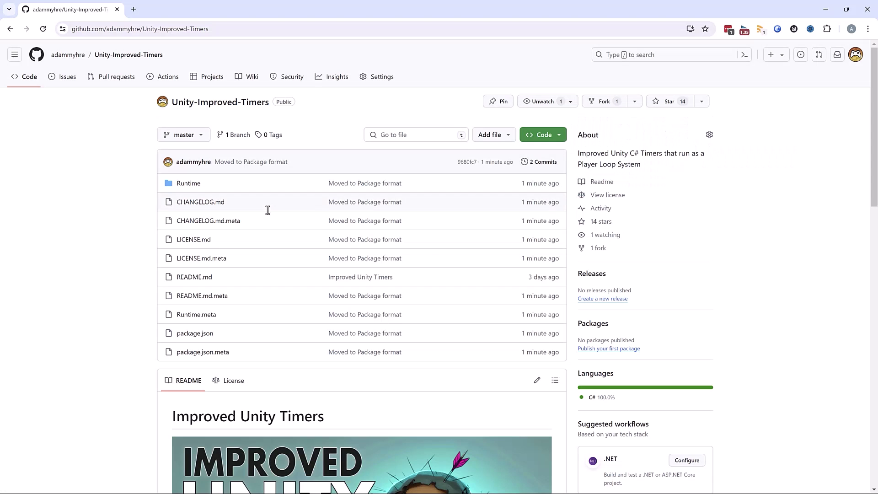
- Review CHANGELOG.md, LICENSE.md, package.json and Runtime/Timers/ImprovedTimers.asmdef in the repository
click(200, 202)
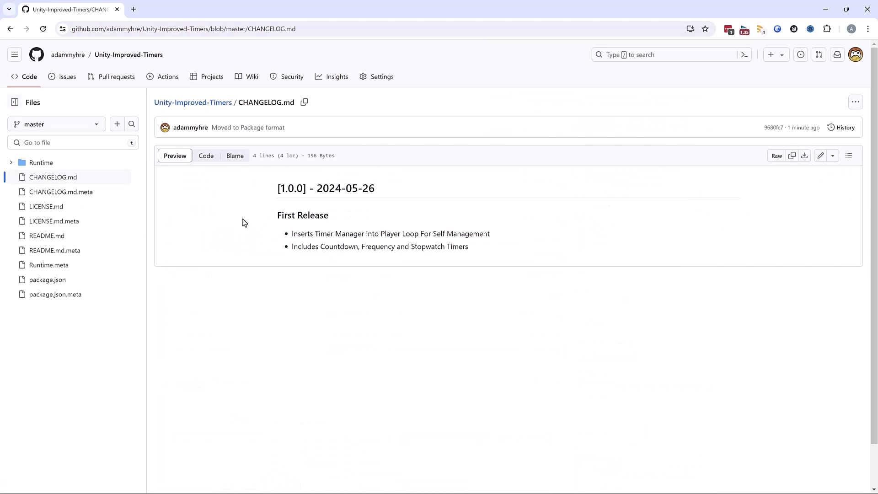
click(56, 207)
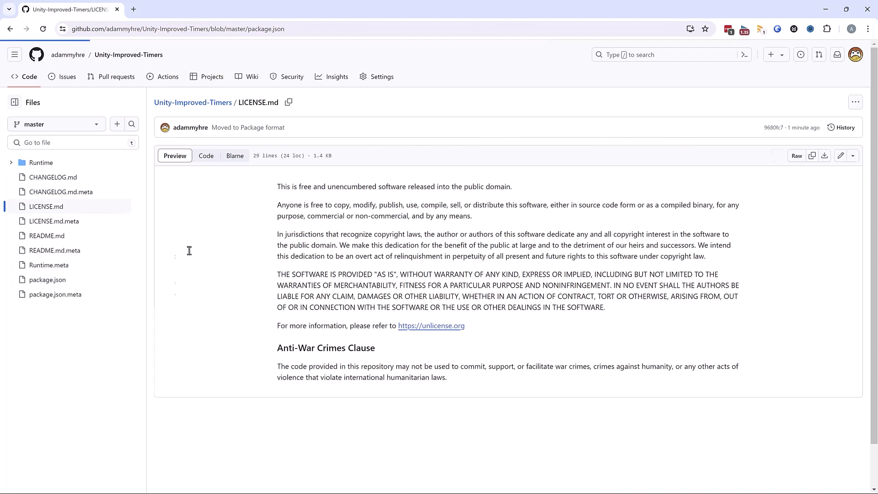
click(112, 280)
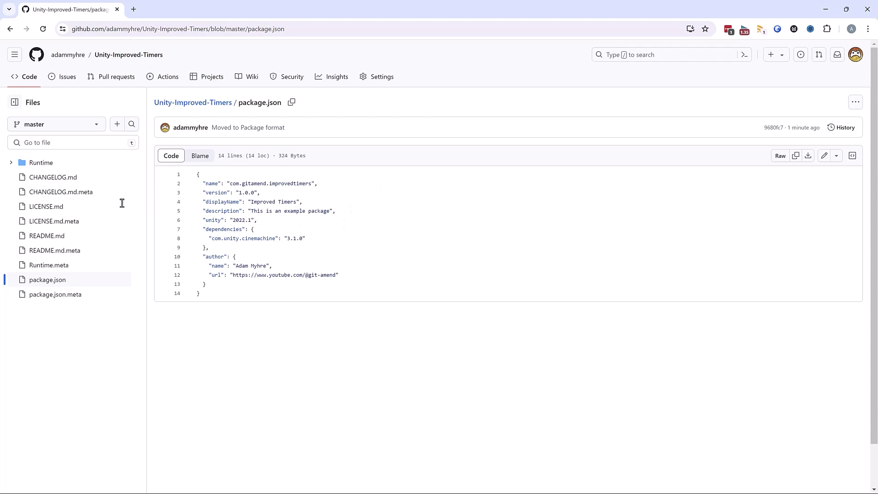
click(11, 163)
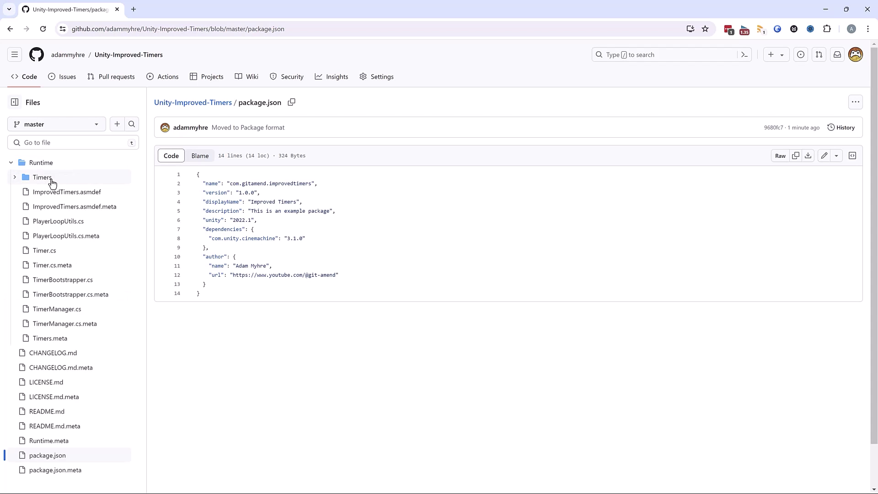
click(16, 178)
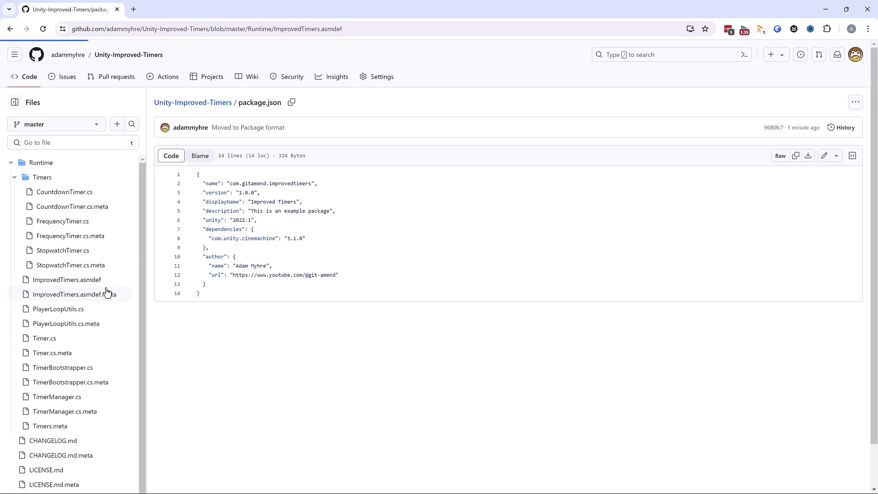
click(65, 280)
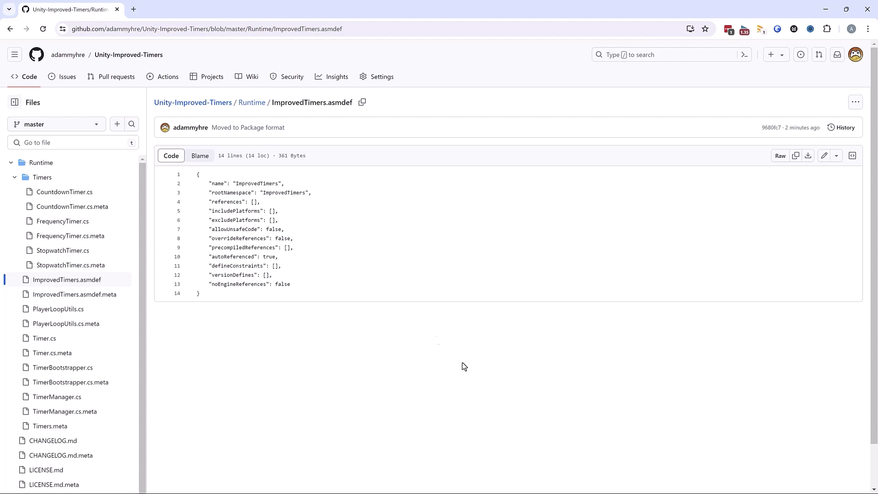
- From the repository's main page, copy the HTTPS clone URL from the Code menu
click(200, 105)
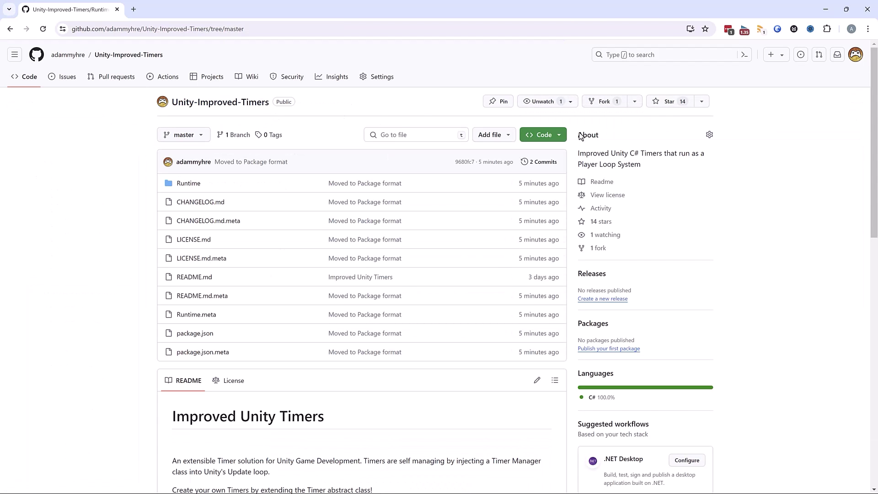
click(559, 136)
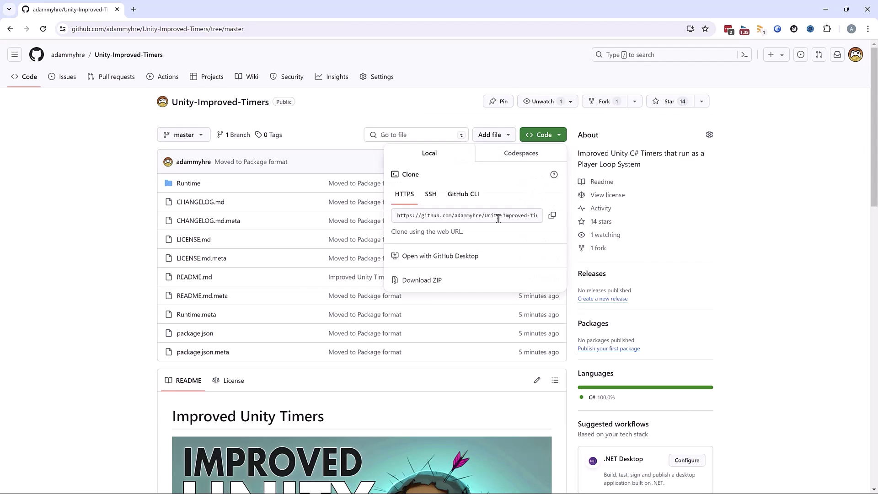
click(552, 222)
- In Package Manager, install from git URL using the pasted Unity-Improved-Timers repository URL
key(alt+Tab)
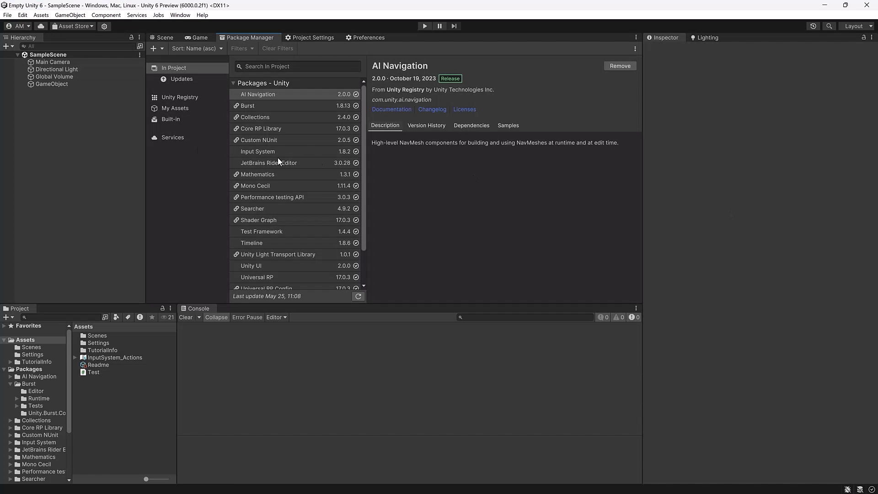
click(161, 49)
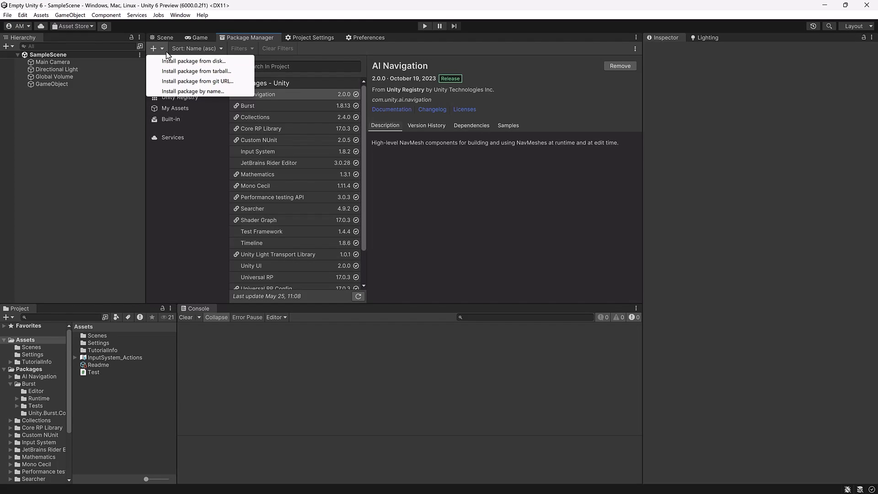
click(237, 83)
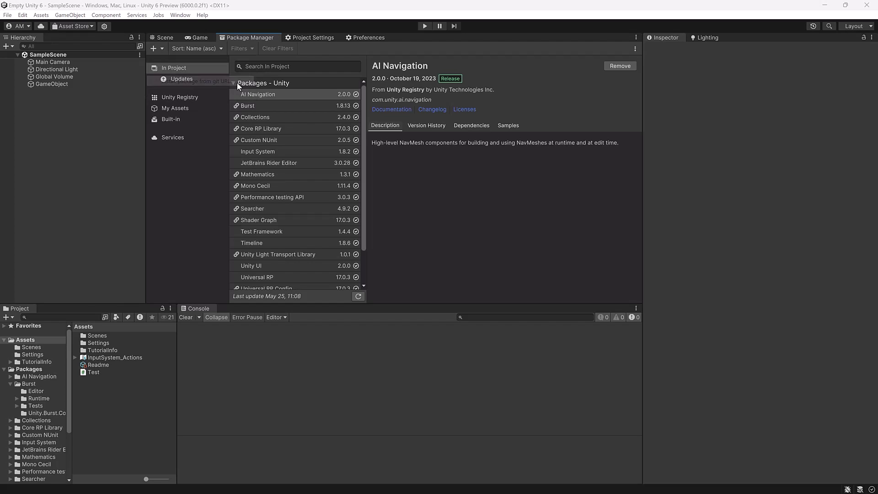
key(ctrl+v)
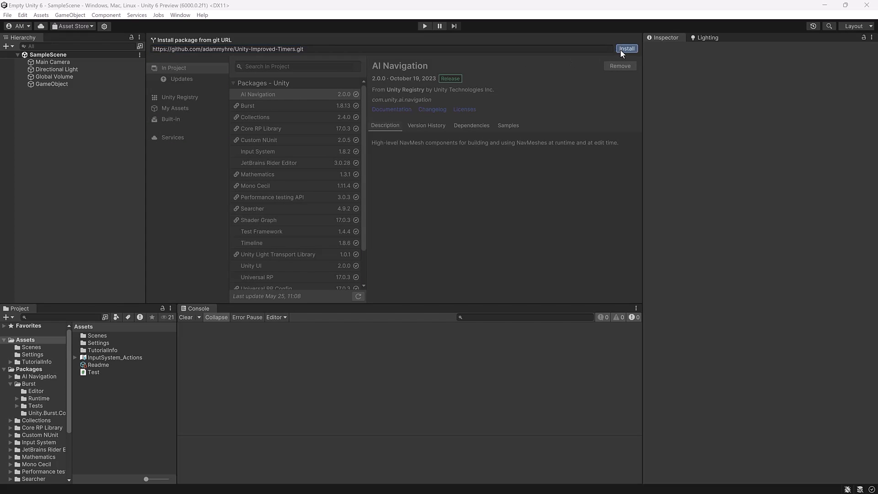
click(620, 49)
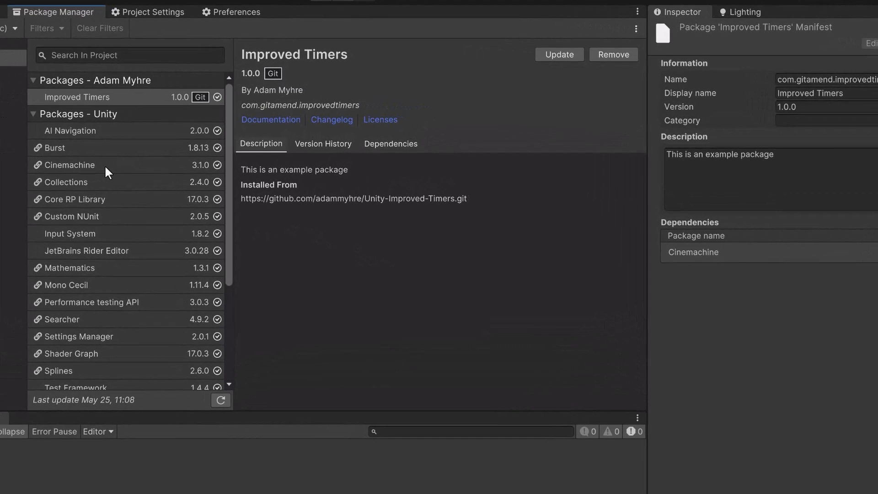
- Inspect Cinemachine, then view Improved Timers' Dependencies showing Cinemachine 3.1.0
click(281, 139)
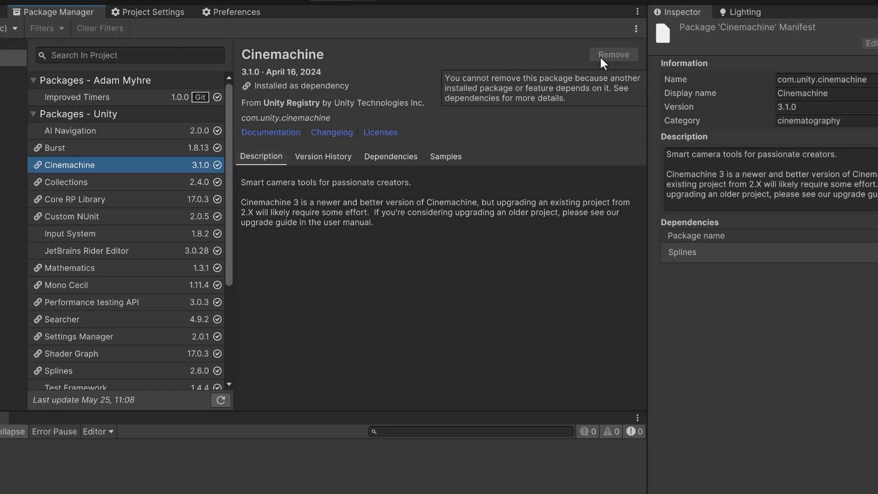
click(135, 99)
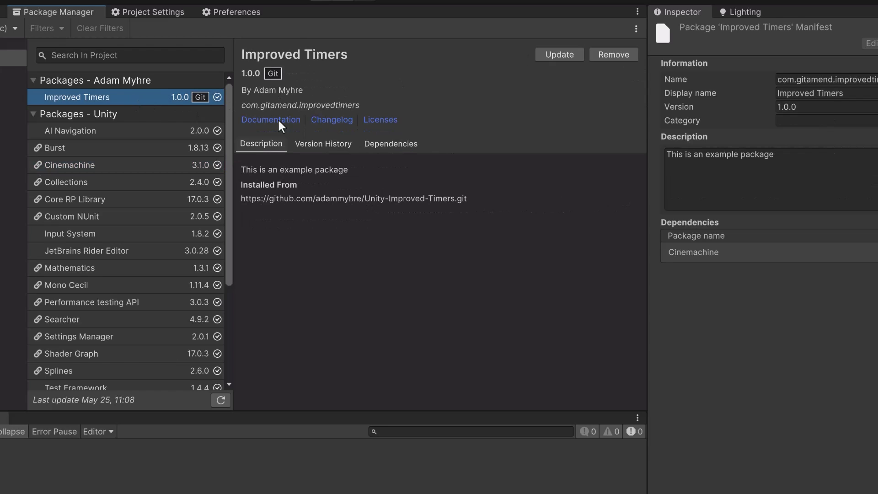
click(383, 147)
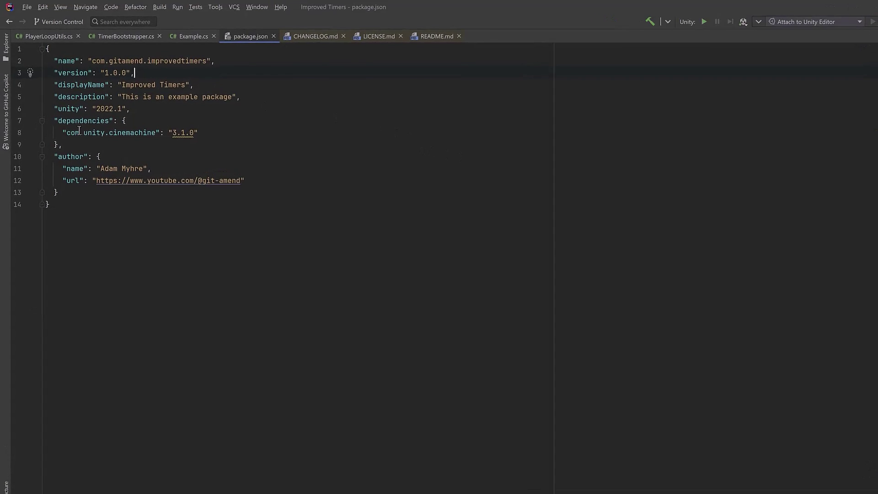
- Delete the Cinemachine dependencies block from package.json
drag(92, 143, 151, 123)
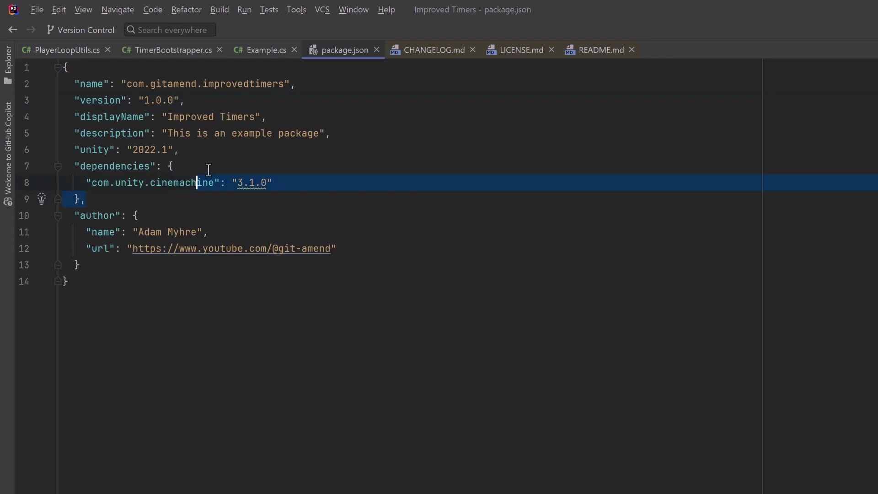
drag(208, 170, 230, 151)
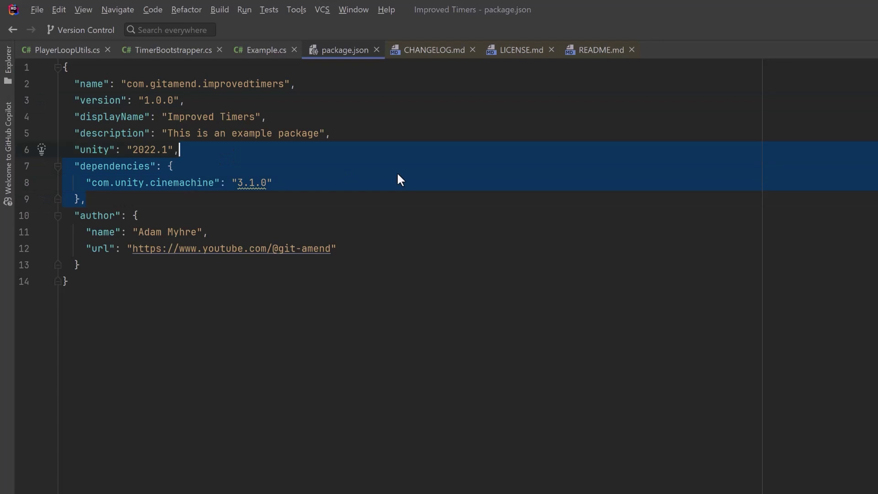
key(BackSpace)
- Replace the description with 'Improved Timer System for Unity that hooks into the Unity Player Loop.'
drag(323, 133, 168, 133)
text(Improved Timer System for Unity that hooks into the Unity )
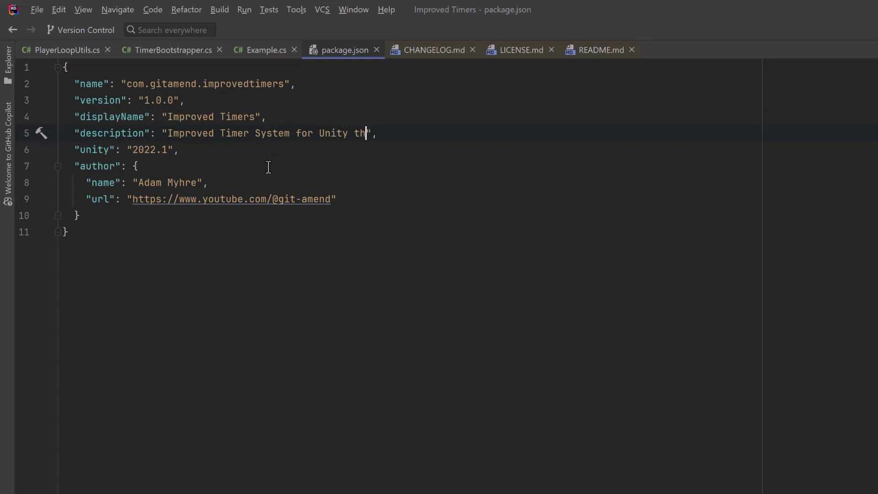
text(Player Loop.)
key(ctrl+Left)
key(ctrl+Left)
text(Unity)
click(640, 129)
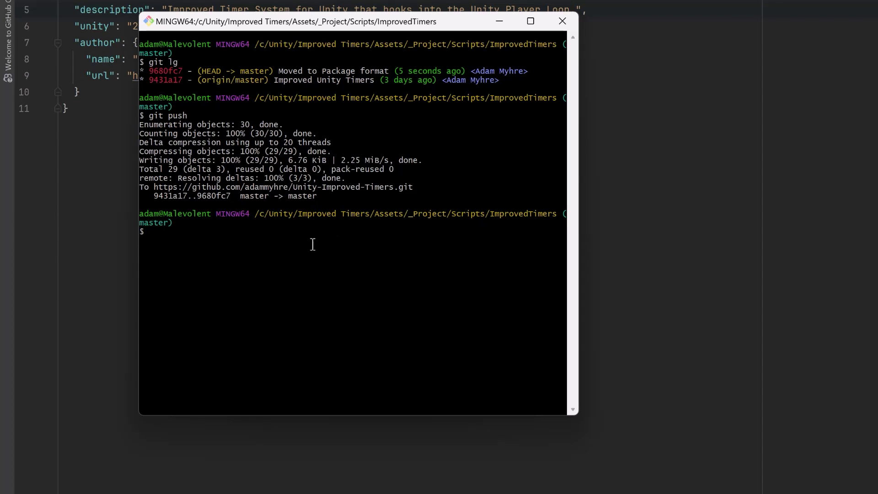
- Stage package.json, amend the last commit with --no-edit, and force-push
text(git add package.json)
key(Return)
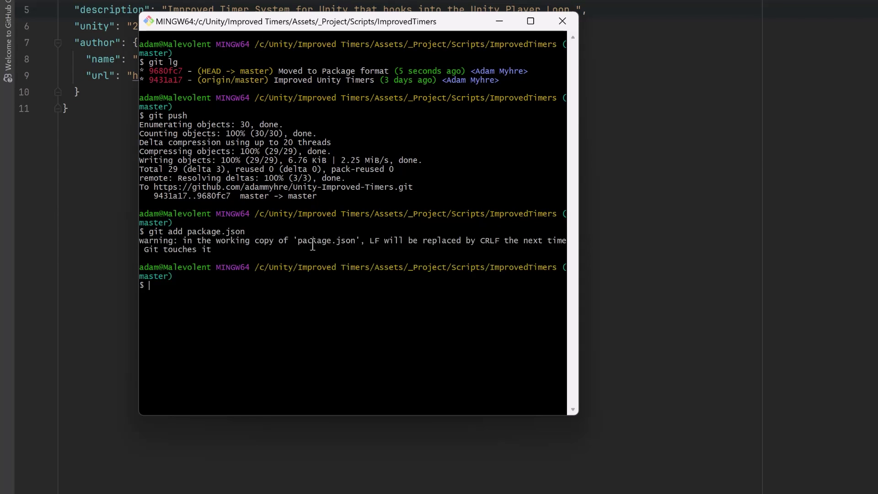
text(git ci --amend --no-edit)
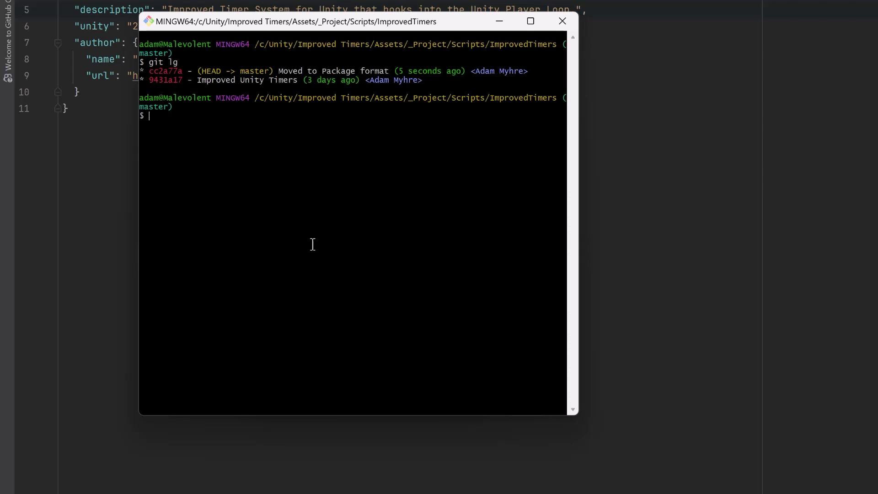
text(git push -f)
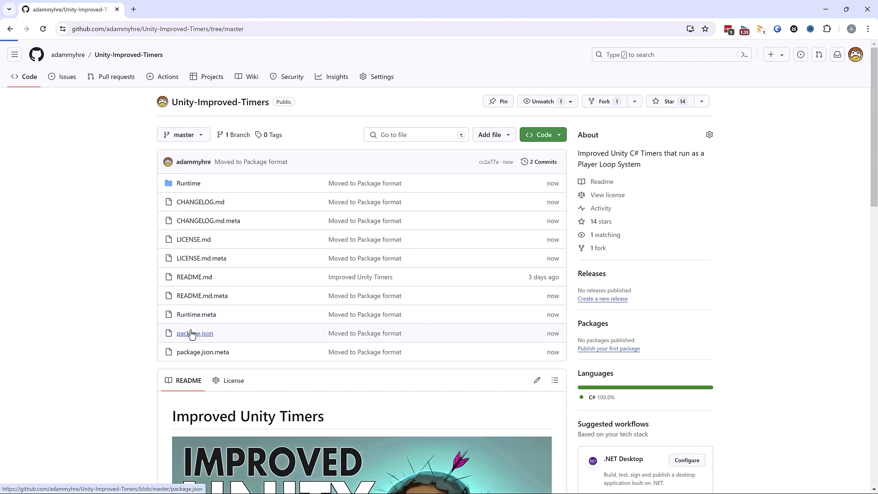
- Open package.json on GitHub to check the pushed version
click(192, 334)
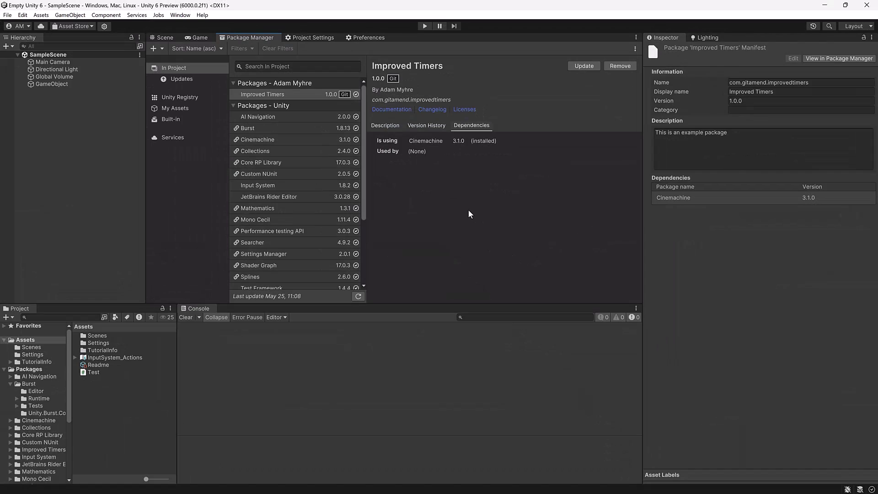
- Install Custom Editor Tools from disk by choosing package.json in the Tools folder
click(161, 49)
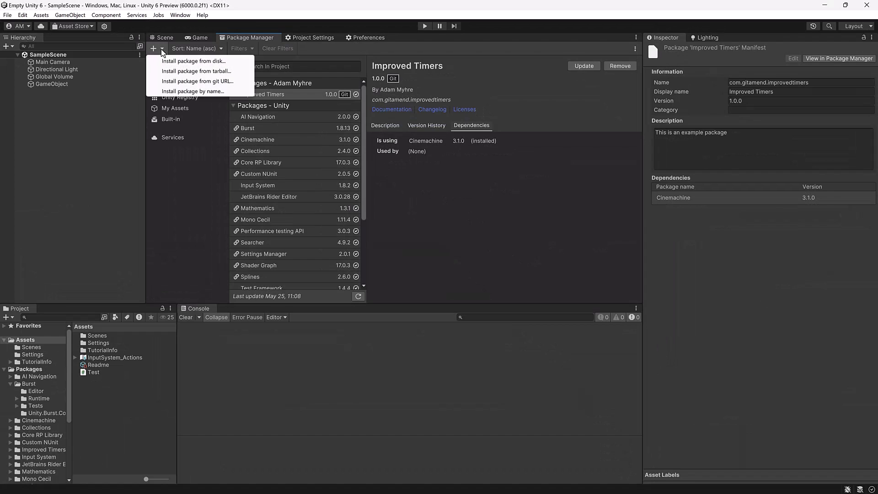
click(229, 62)
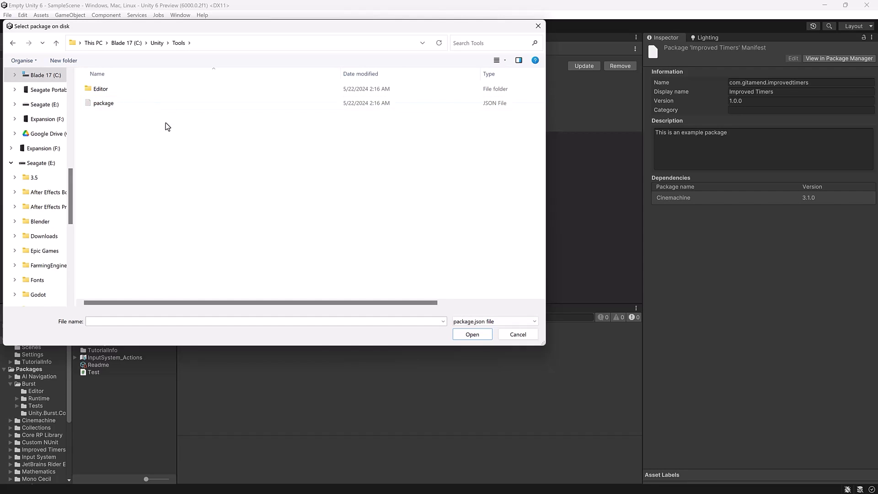
click(125, 103)
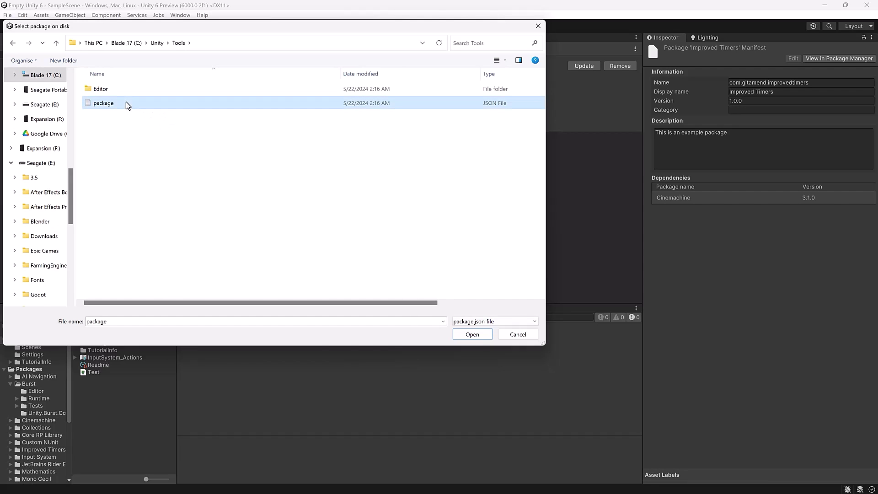
click(472, 335)
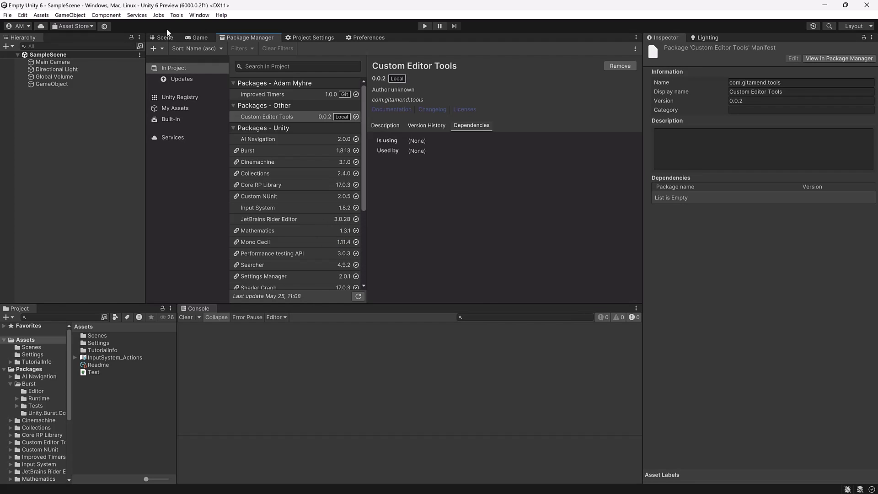
- Run Tools > Setup > Create Default Folders to build the _Project folder structure
click(177, 16)
mouse_move(206, 28)
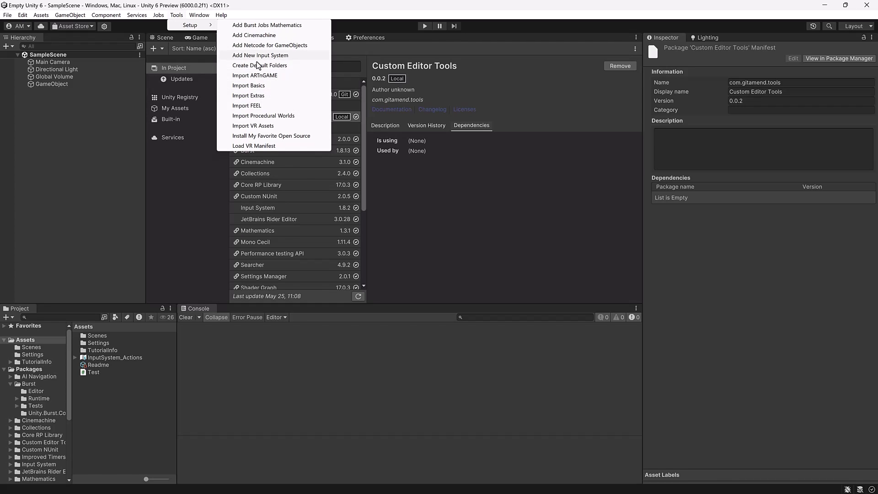
click(290, 66)
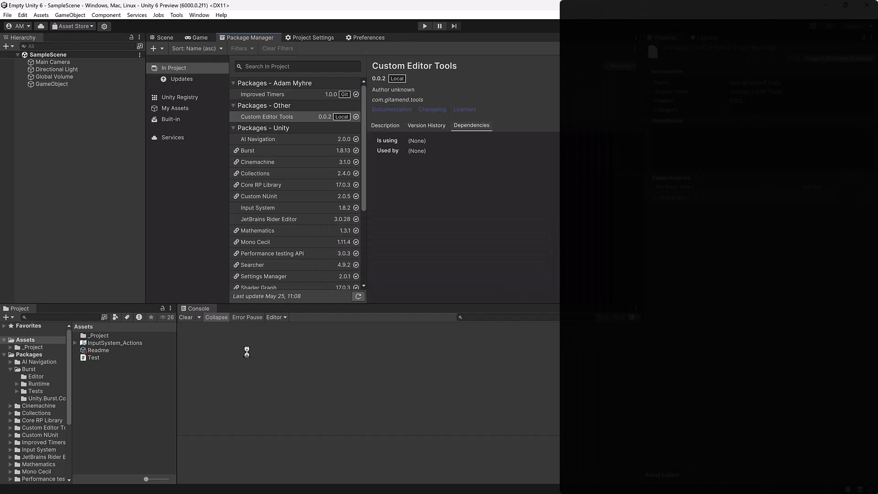
- Expand _Project to show Animation, Art, Materials, Prefabs, Scenes, Scripts and Settings
click(11, 347)
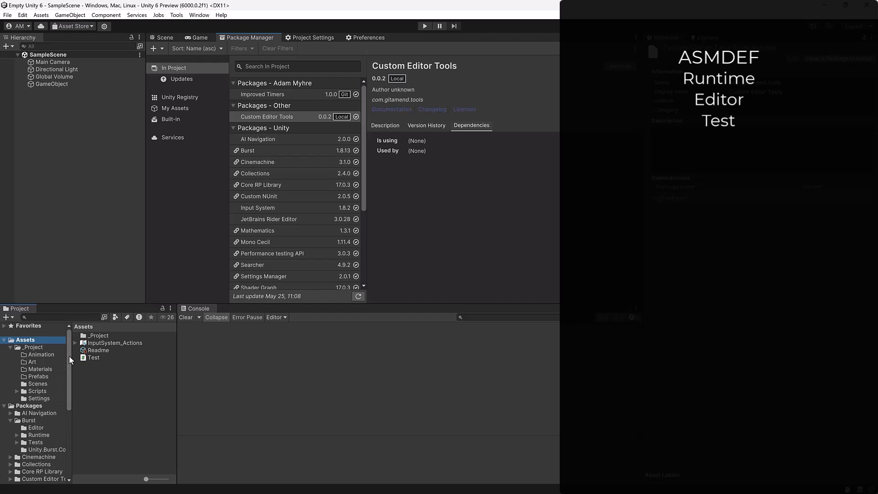
click(179, 16)
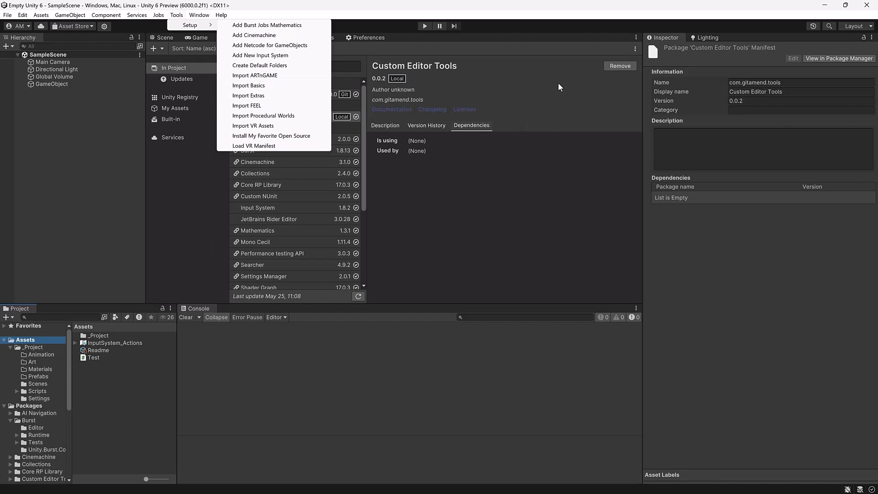
- Remove the Custom Editor Tools package from the project and confirm the removal
click(545, 67)
click(621, 65)
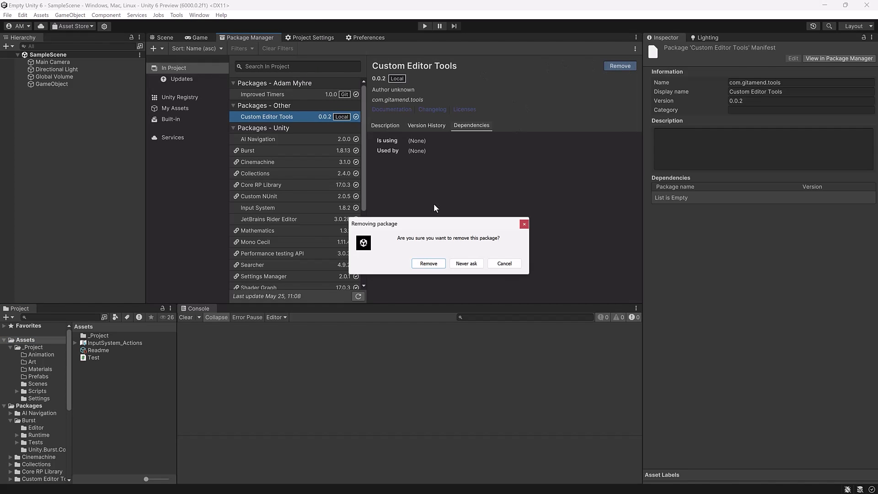
click(428, 263)
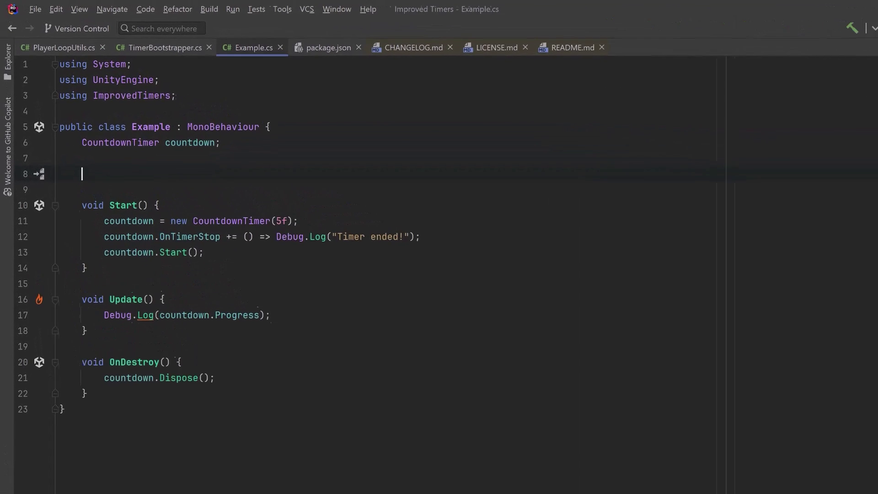
- Declare `public event Action DoSomething = delegate { };` on line 8 of Example.cs
text(public event )
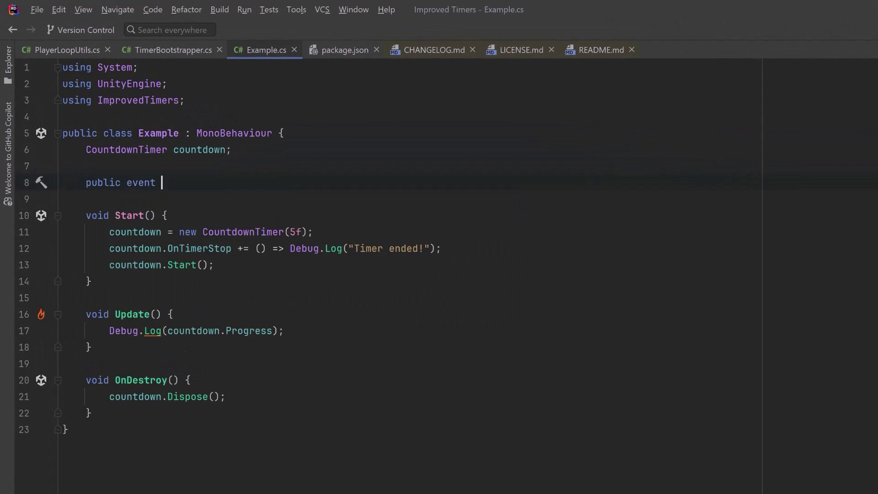
text(Acti)
key(Return)
text(DoSome)
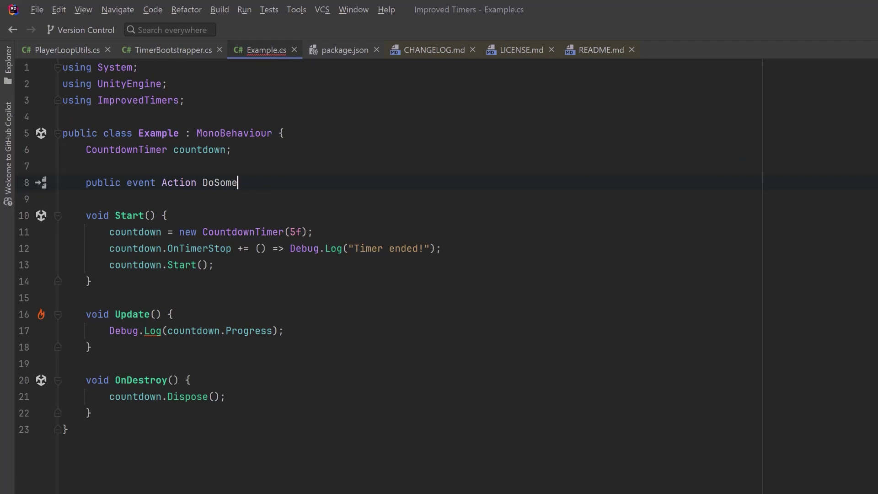
text(thing;)
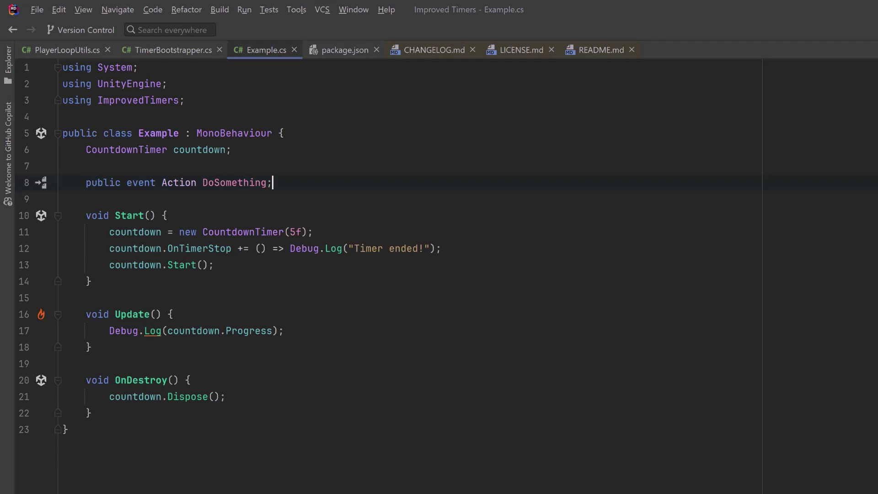
key(BackSpace)
text(= delegate { };)
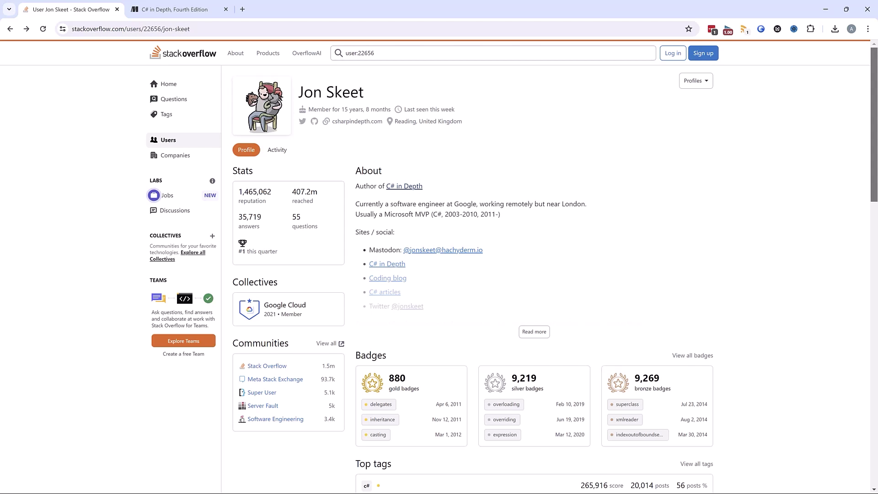
- Show all 35,719 of the user's answers from the profile's Top posts section
scroll(534, 275, down, 8)
scroll(534, 275, down, 3)
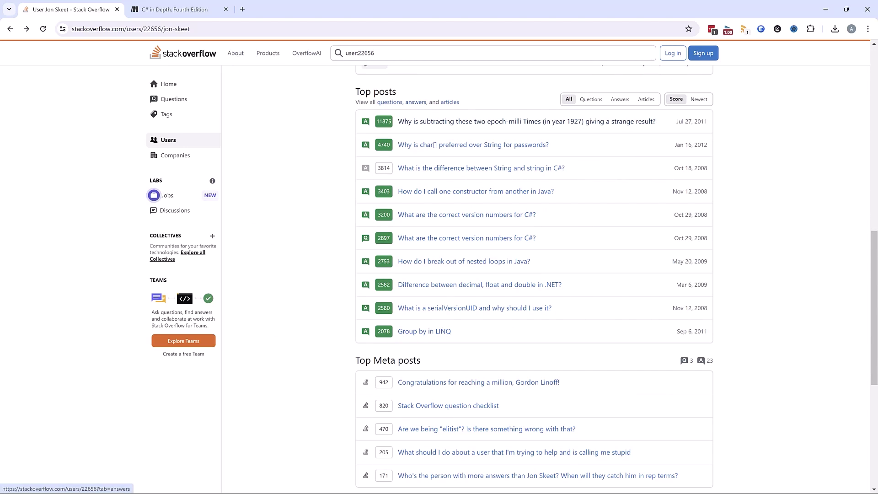
click(154, 195)
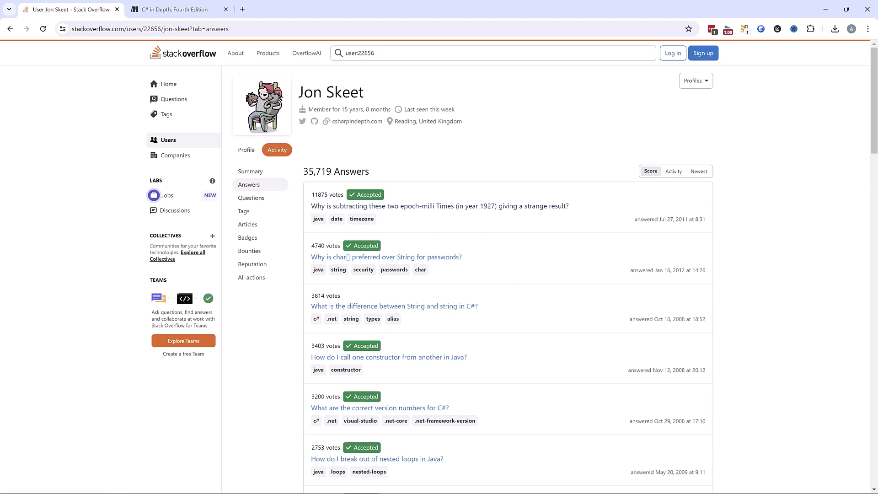